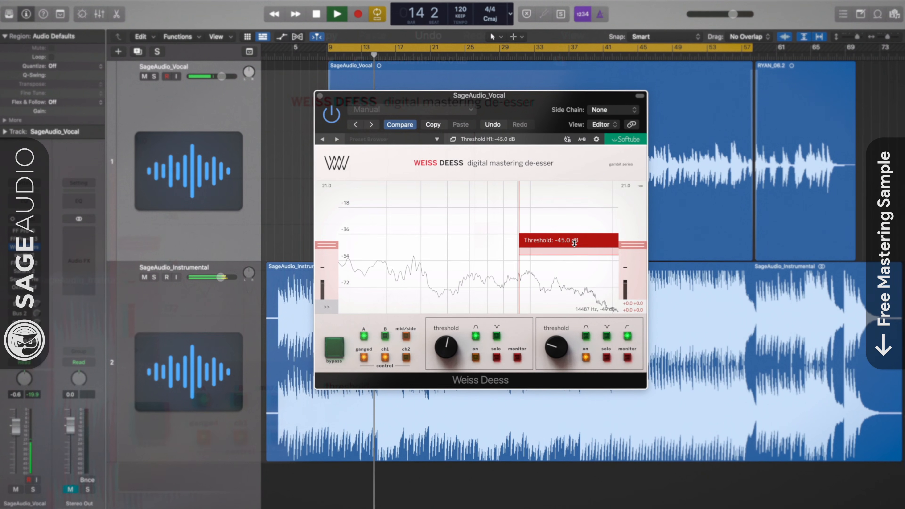
Step: Reshape a soothe2 band on the vocal track's resonance curve
{"action": "left_click_drag", "start_coordinate": [574, 242], "coordinate": [570, 279]}
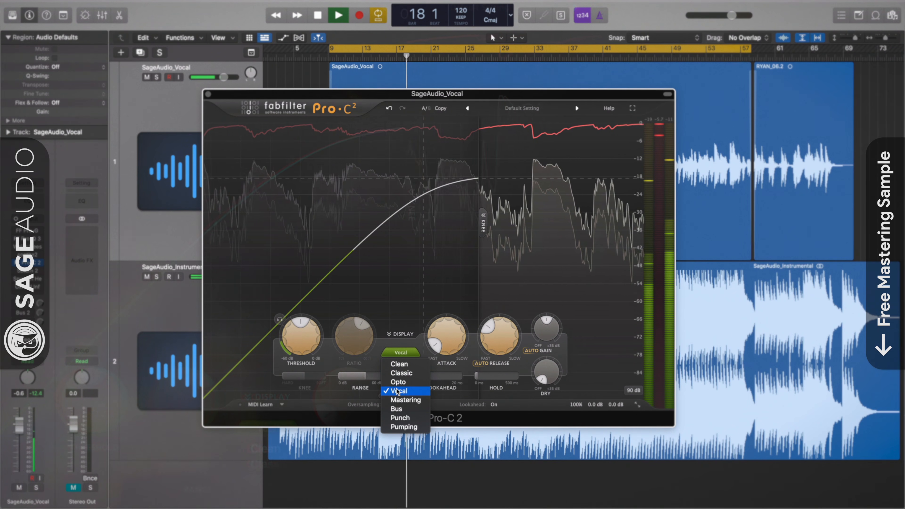
Step: Set Pro-C 2's compression style to Vocal and adjust its threshold
{"action": "left_click", "coordinate": [398, 391]}
{"action": "left_click_drag", "start_coordinate": [298, 321], "coordinate": [297, 326]}
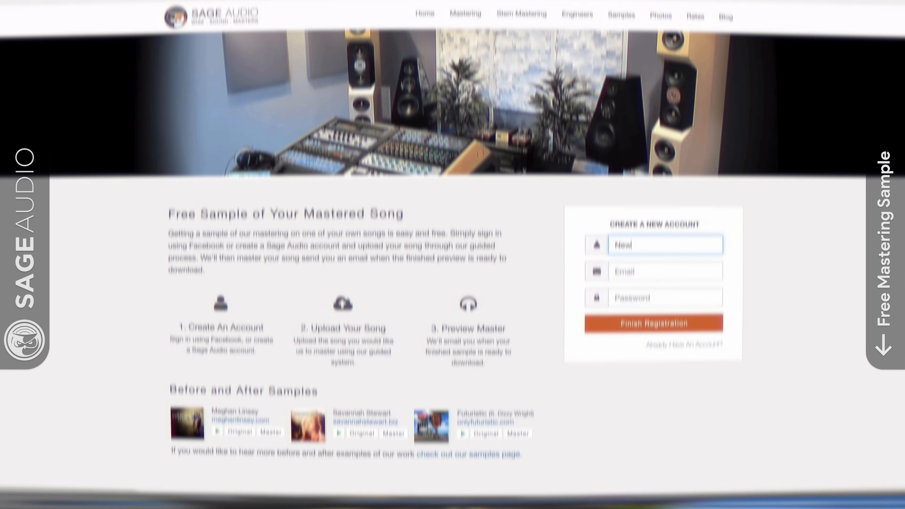
Step: Register a new Sage Audio account with the artist's name, e-mail and password, then open the free mastering preview
{"action": "type", "text": "ist"}
{"action": "key", "text": "Tab"}
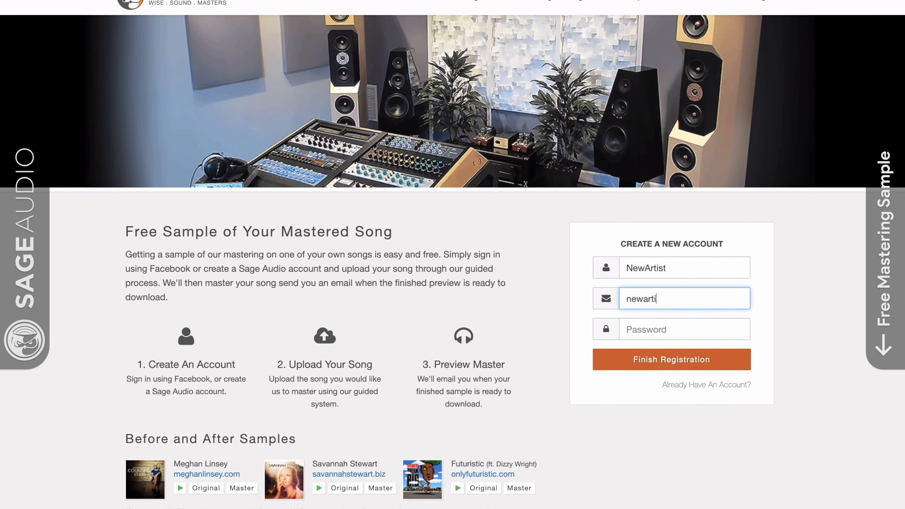
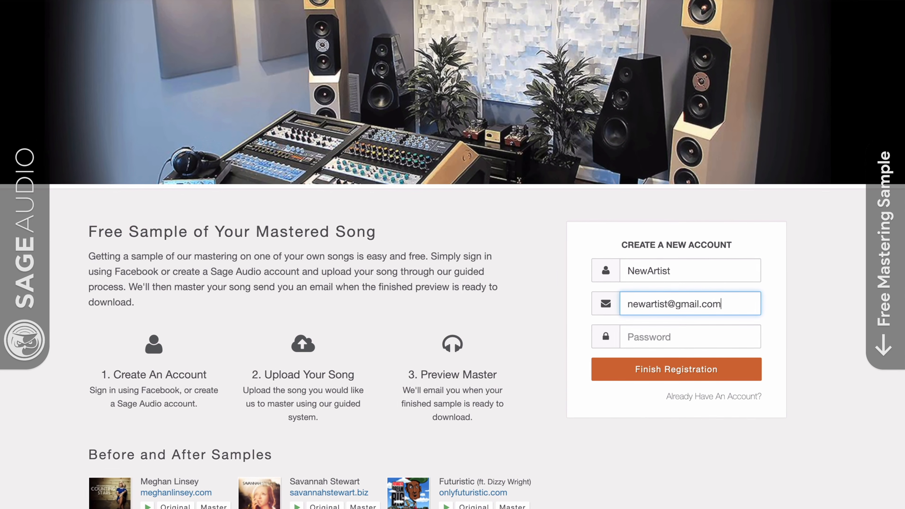
{"action": "key", "text": "Tab"}
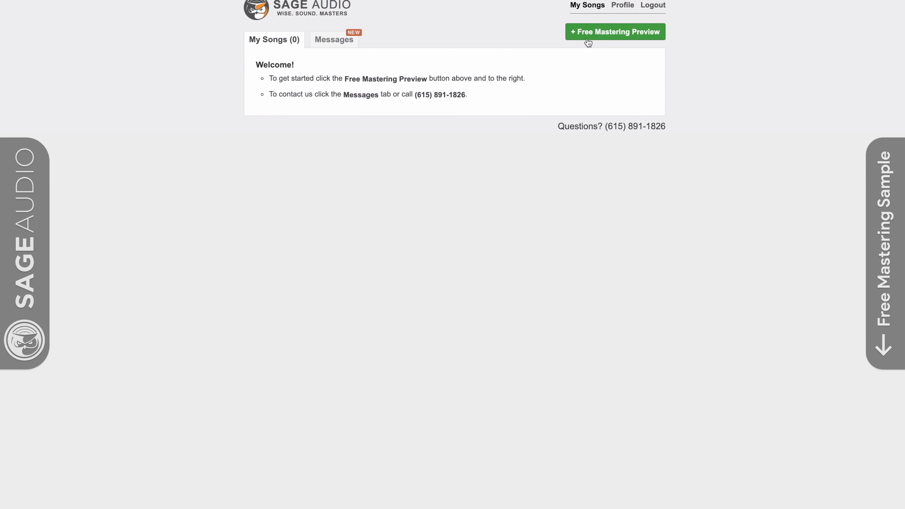
{"action": "left_click", "coordinate": [588, 41]}
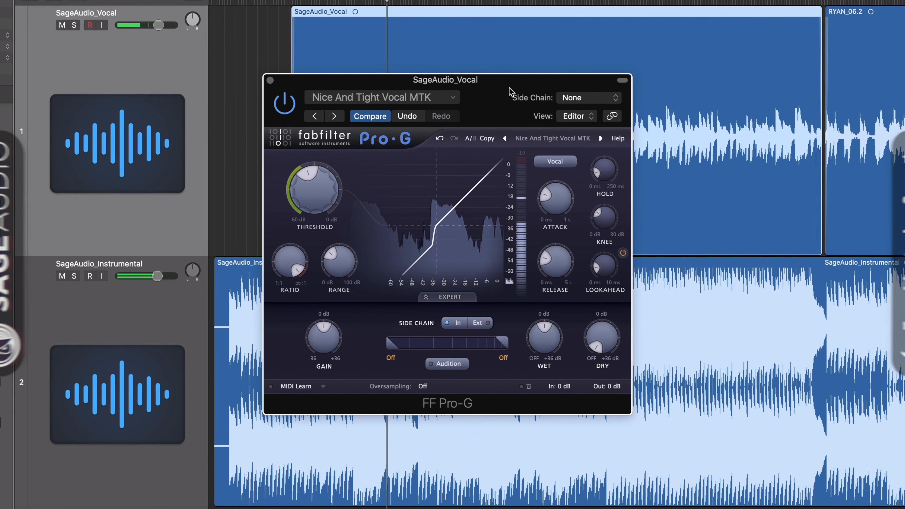
{"action": "mouse_move", "coordinate": [509, 87]}
{"action": "left_mouse_down"}
{"action": "mouse_move", "coordinate": [505, 156]}
{"action": "mouse_move", "coordinate": [520, 257]}
{"action": "left_mouse_up"}
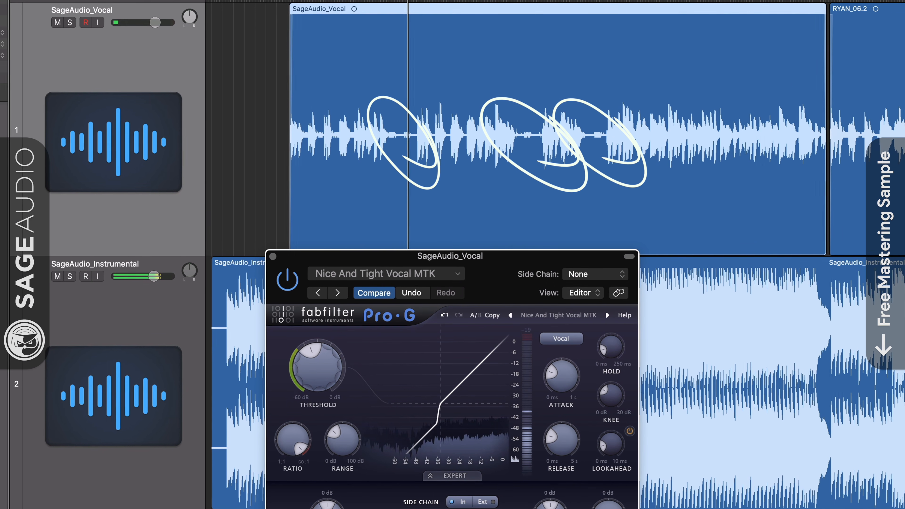
{"action": "left_click_drag", "start_coordinate": [491, 284], "coordinate": [492, 118]}
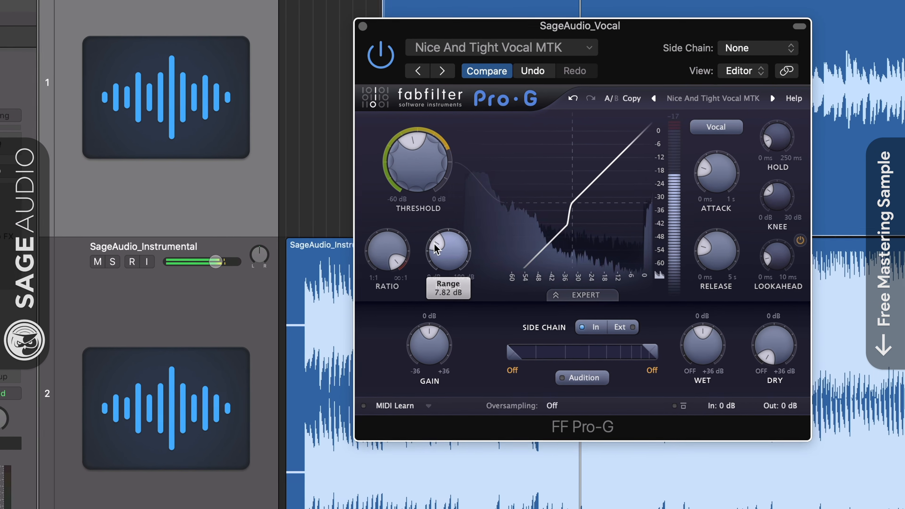
Step: Adjust the Pro-G gate's Range on the vocal to about 7.6 dB
{"action": "left_click_drag", "start_coordinate": [435, 250], "coordinate": [441, 232]}
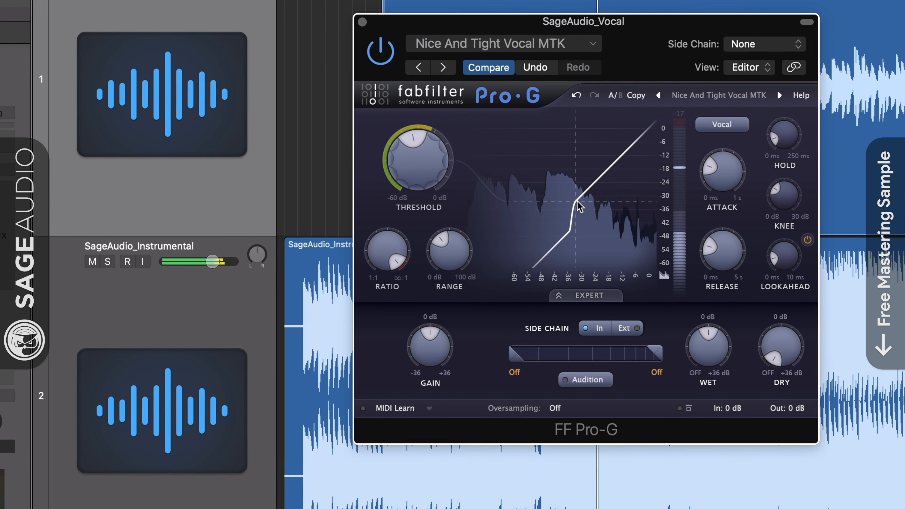
{"action": "left_click_drag", "start_coordinate": [455, 252], "coordinate": [432, 254]}
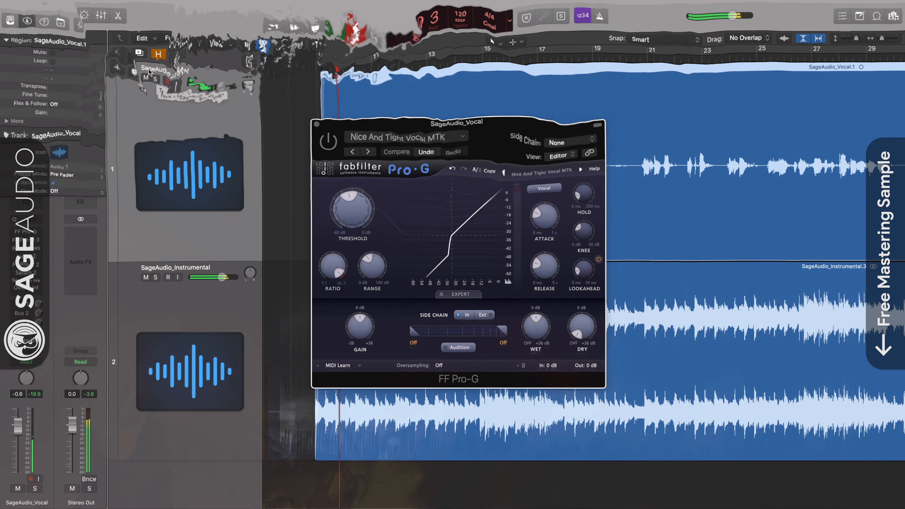
Step: Solo the vocal track, adjust Pro-G's threshold and toggle the plugin's power to compare
{"action": "left_click", "coordinate": [155, 76]}
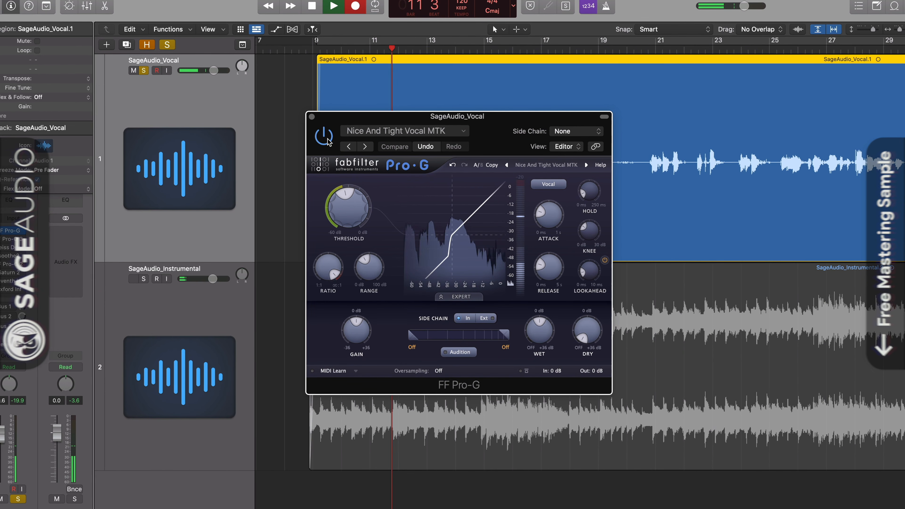
{"action": "left_click_drag", "start_coordinate": [349, 207], "coordinate": [345, 196]}
{"action": "left_click", "coordinate": [312, 132]}
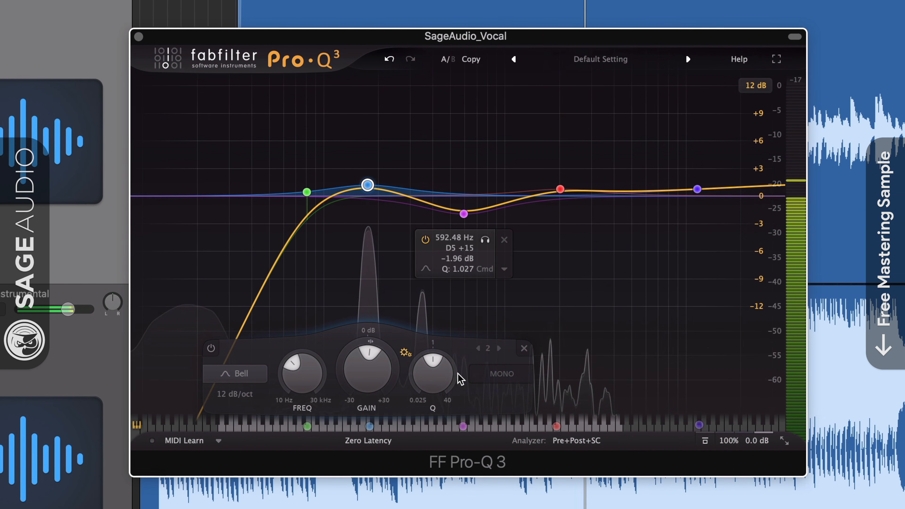
Step: Audition the 590 Hz cut and 1970 Hz boost bands in Pro-Q 3 and nudge the boost band
{"action": "left_click_drag", "start_coordinate": [464, 214], "coordinate": [463, 213]}
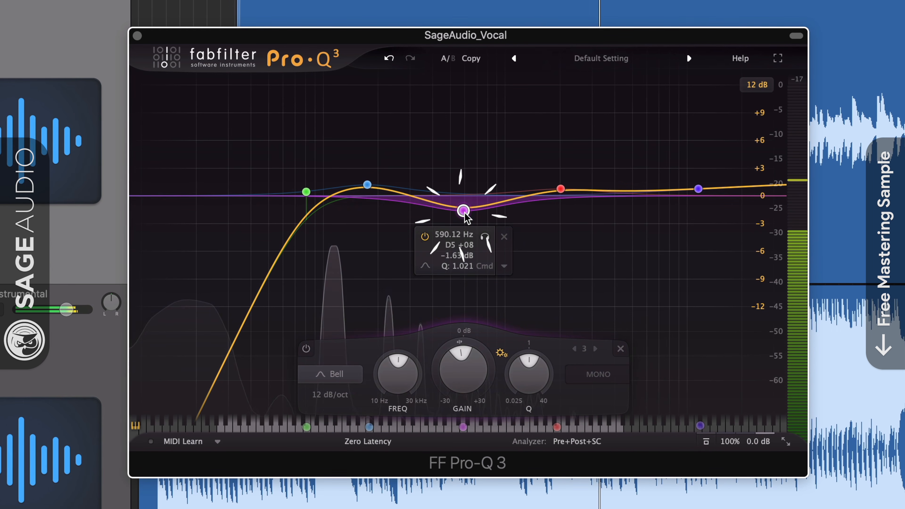
{"action": "left_click", "coordinate": [488, 239]}
{"action": "mouse_move", "coordinate": [563, 191]}
{"action": "left_mouse_down"}
{"action": "mouse_move", "coordinate": [563, 212]}
{"action": "mouse_move", "coordinate": [565, 193]}
{"action": "left_mouse_up"}
{"action": "left_click", "coordinate": [584, 129]}
{"action": "left_click_drag", "start_coordinate": [582, 129], "coordinate": [580, 131]}
{"action": "left_click_drag", "start_coordinate": [560, 181], "coordinate": [561, 183]}
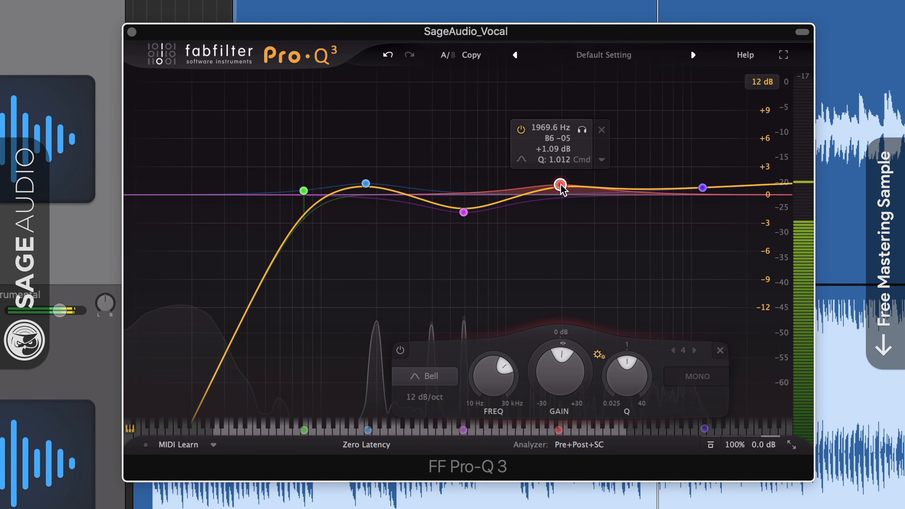
Step: Adjust the gain of the 174 Hz bell band in Pro-Q 3
{"action": "mouse_move", "coordinate": [365, 237]}
{"action": "left_click_drag", "start_coordinate": [365, 185], "coordinate": [365, 182]}
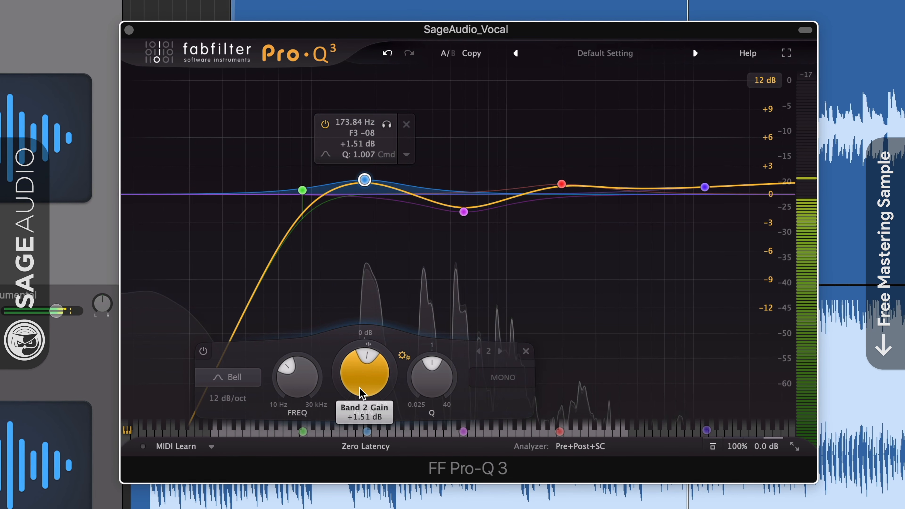
{"action": "left_click_drag", "start_coordinate": [362, 391], "coordinate": [369, 376]}
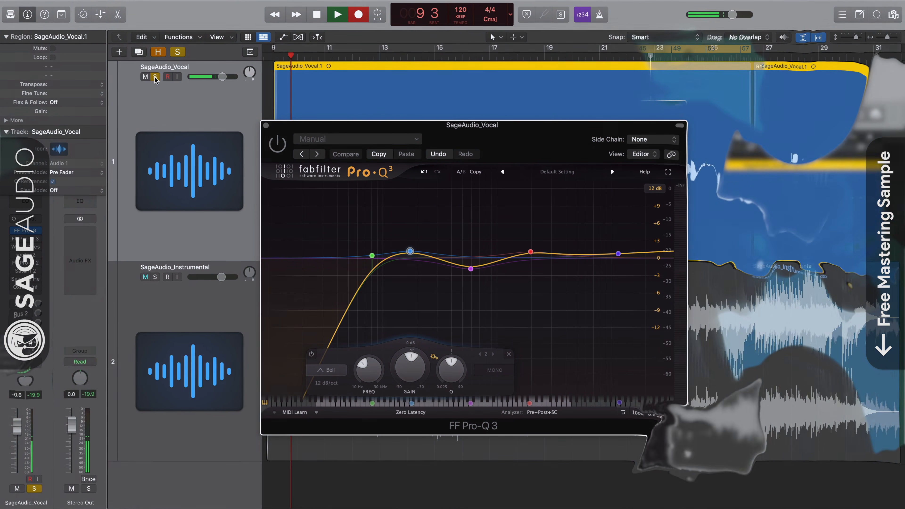
Step: Toggle Pro-Q 3's power and the vocal track's solo to compare the EQ in context
{"action": "left_click", "coordinate": [278, 145]}
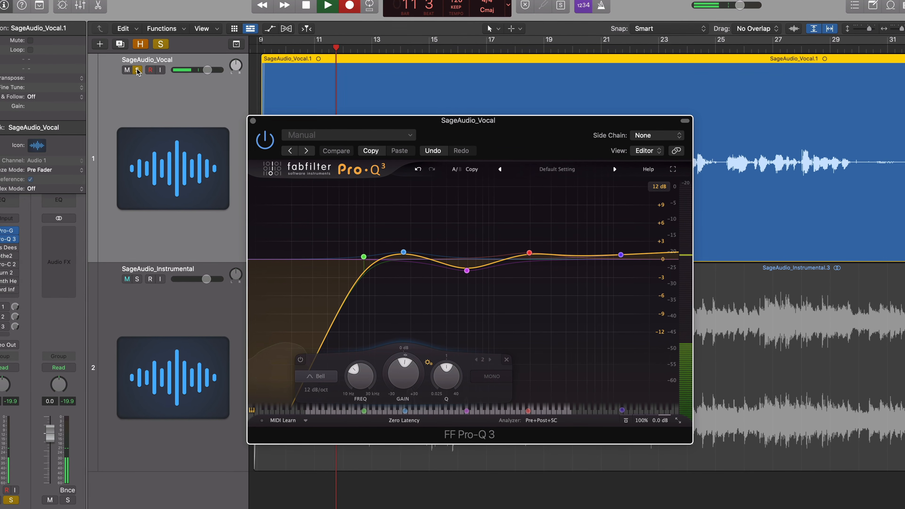
{"action": "left_click", "coordinate": [134, 69]}
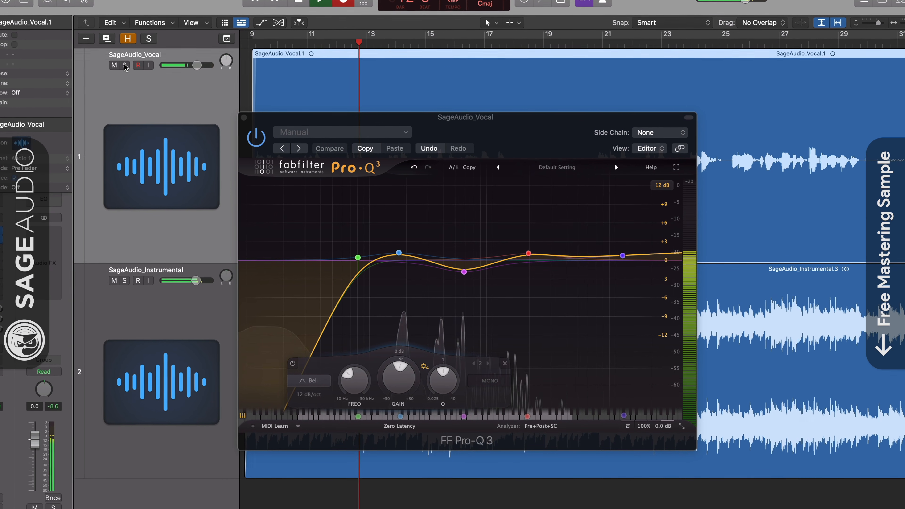
{"action": "left_click", "coordinate": [122, 64]}
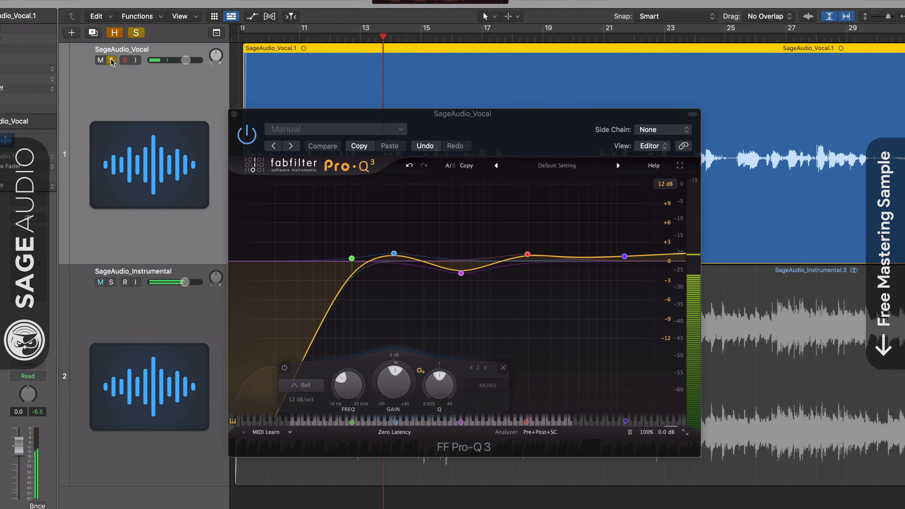
Step: Solo-listen to the 590 Hz cut band in Pro-Q 3
{"action": "mouse_move", "coordinate": [458, 280]}
{"action": "left_click", "coordinate": [475, 292]}
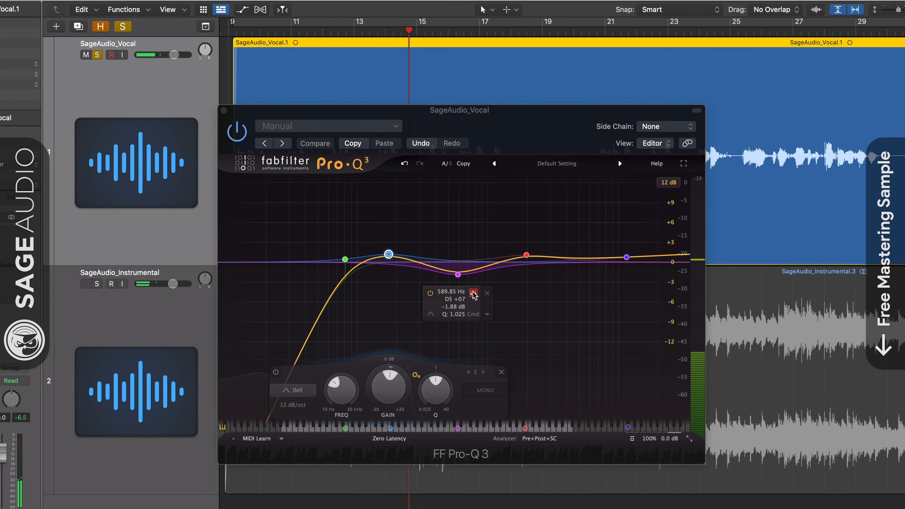
{"action": "left_click_drag", "start_coordinate": [473, 292], "coordinate": [474, 294]}
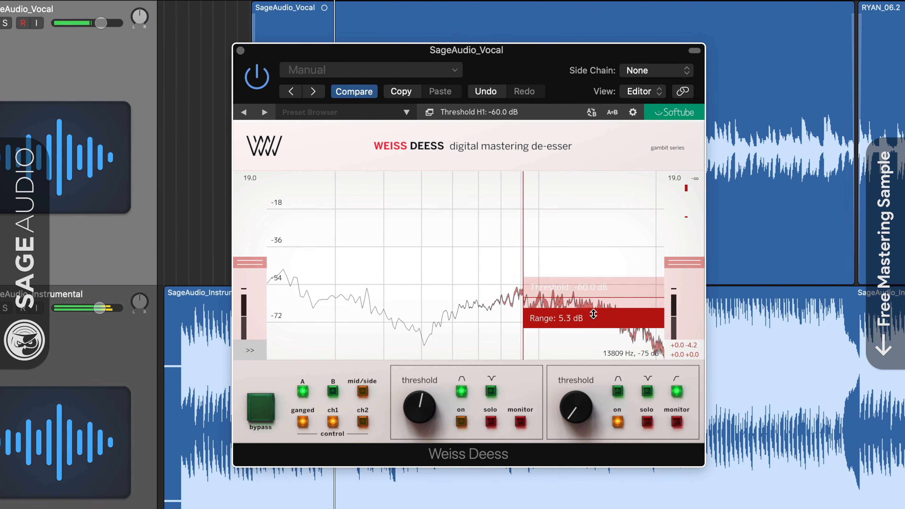
Step: Adjust the Weiss Deess high band's threshold and range bars on the spectrum display
{"action": "left_click_drag", "start_coordinate": [577, 267], "coordinate": [578, 256]}
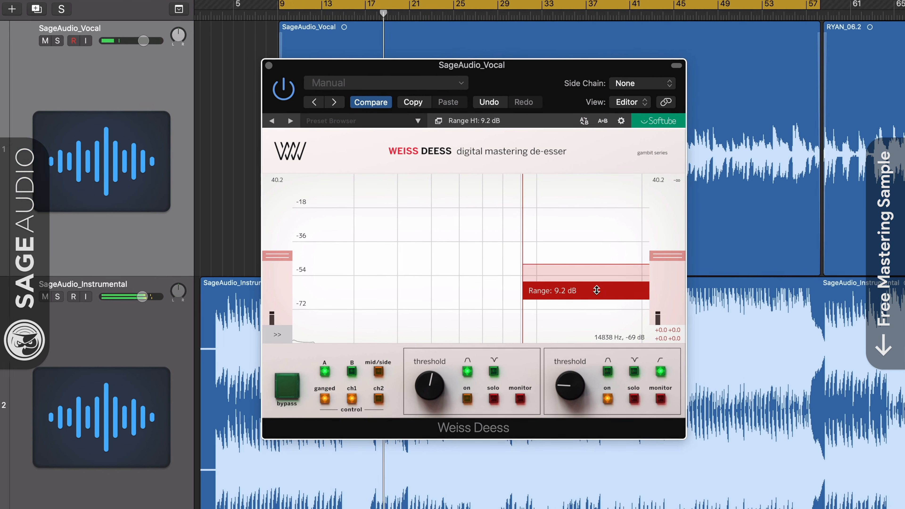
{"action": "left_click_drag", "start_coordinate": [607, 301], "coordinate": [608, 293]}
{"action": "left_click_drag", "start_coordinate": [534, 262], "coordinate": [535, 260]}
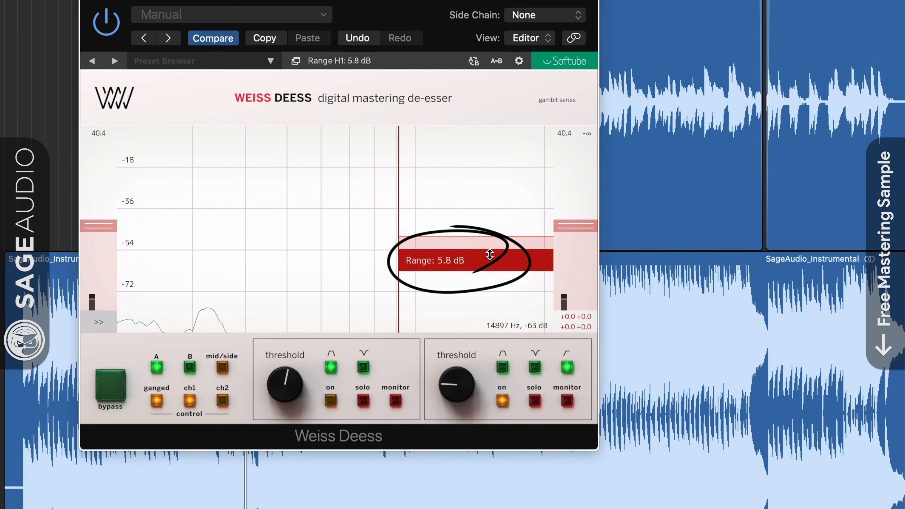
{"action": "left_click_drag", "start_coordinate": [471, 225], "coordinate": [472, 237]}
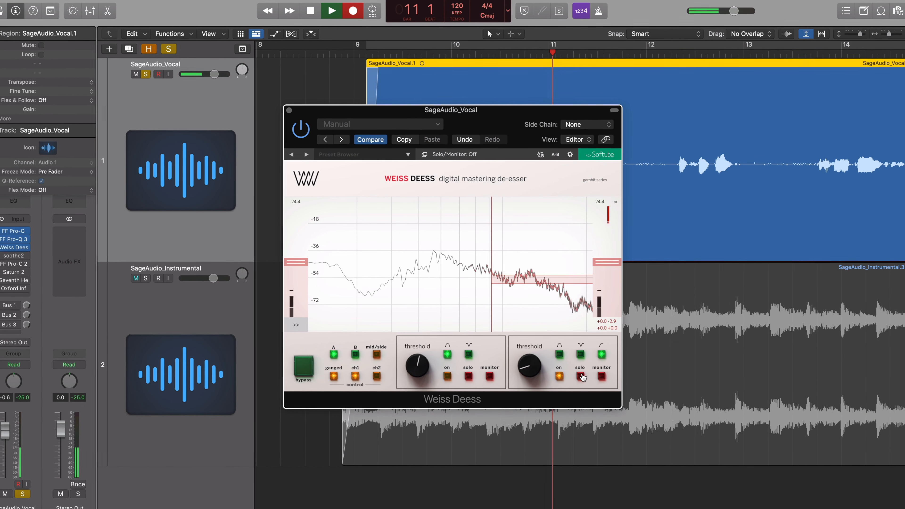
Step: Set the de-esser threshold to about -52 dB and toggle bypass to compare
{"action": "left_click_drag", "start_coordinate": [547, 287], "coordinate": [547, 295]}
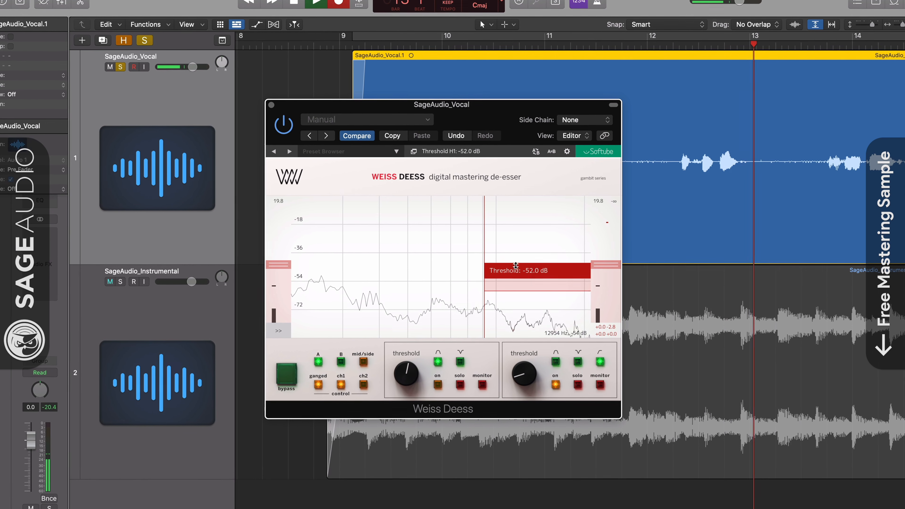
{"action": "left_click", "coordinate": [289, 376]}
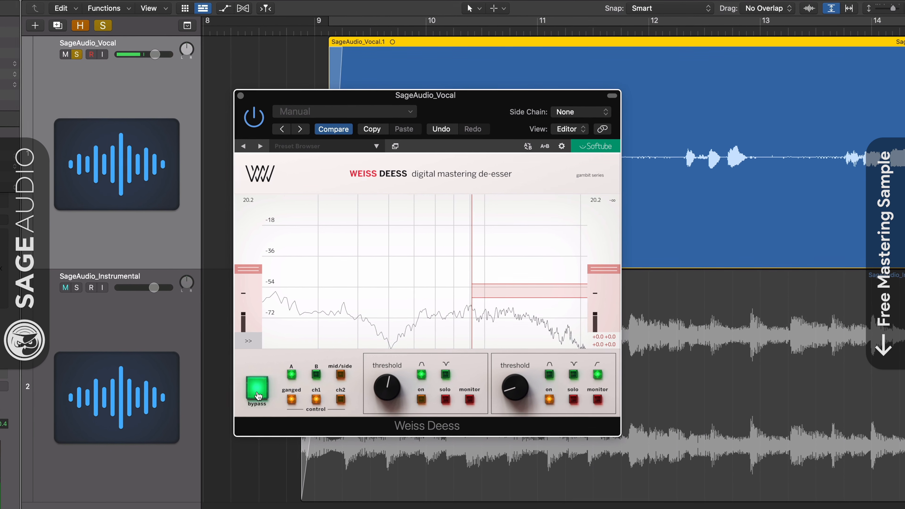
{"action": "left_click_drag", "start_coordinate": [524, 285], "coordinate": [523, 284]}
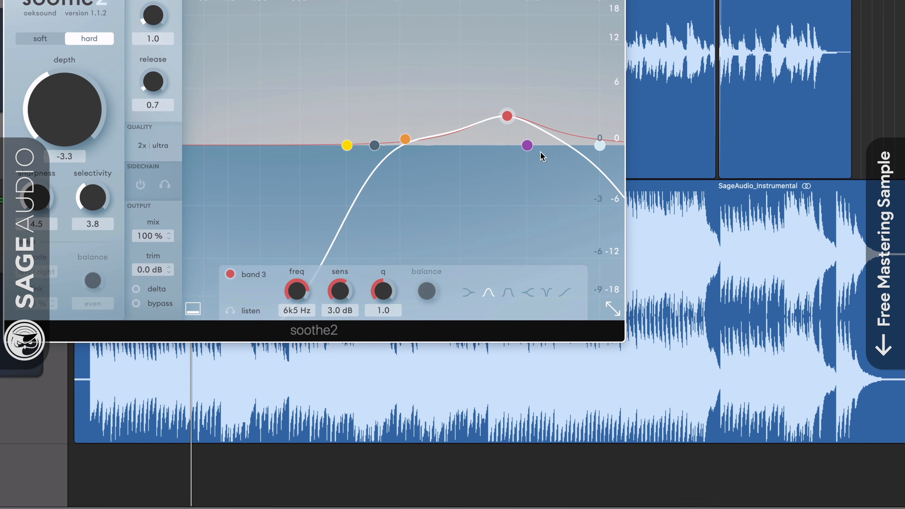
Step: Nudge soothe2's band 3 and open the quality settings, leaving resolution at ultra
{"action": "mouse_move", "coordinate": [506, 116]}
{"action": "left_mouse_down"}
{"action": "mouse_move", "coordinate": [465, 112]}
{"action": "mouse_move", "coordinate": [508, 120]}
{"action": "left_mouse_up"}
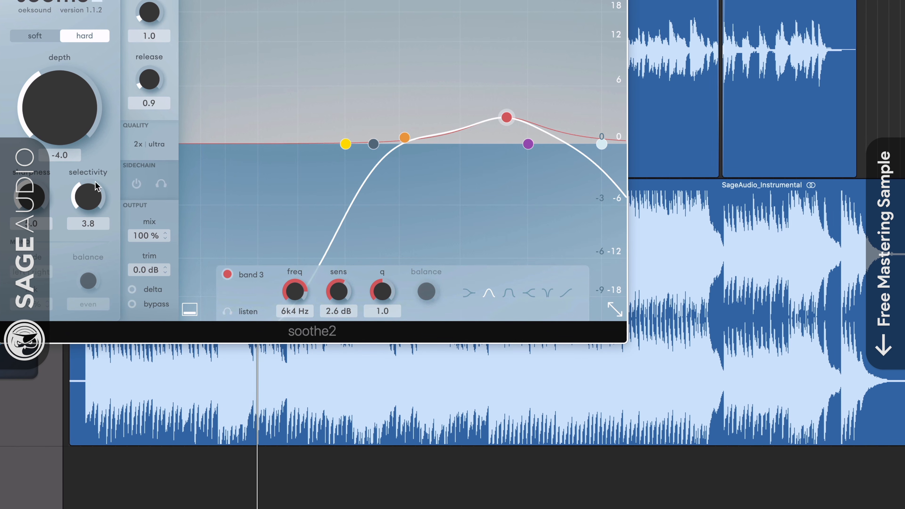
{"action": "left_click", "coordinate": [153, 144]}
{"action": "left_click", "coordinate": [251, 164]}
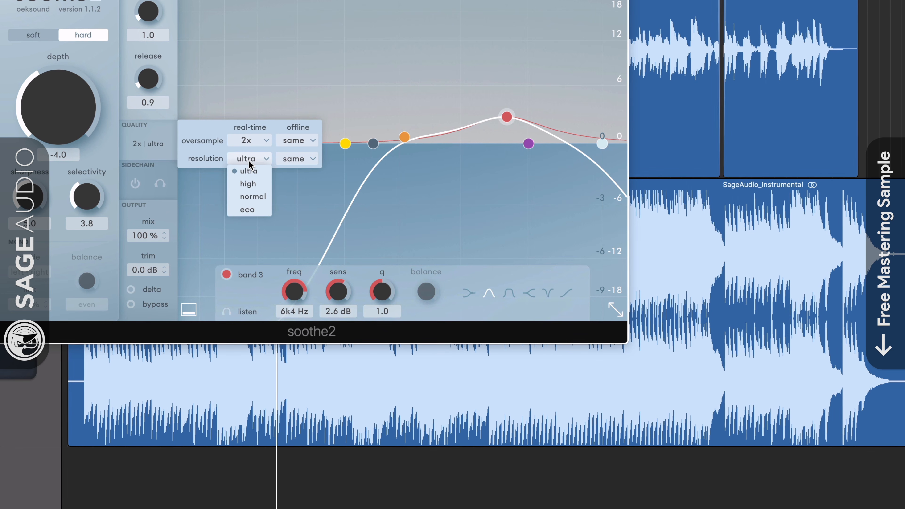
{"action": "left_click", "coordinate": [267, 159]}
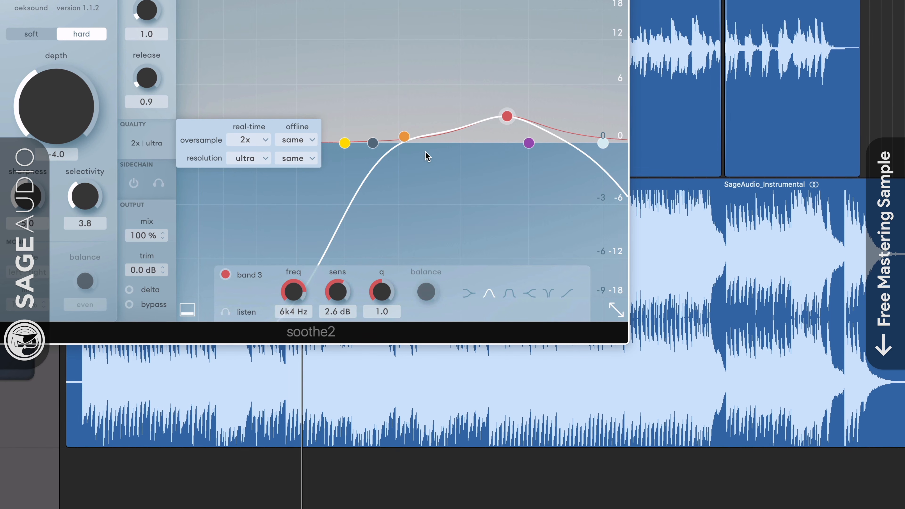
Step: Toggle soothe2's delta monitoring on and off, then move band 3 down to about 5k3 Hz
{"action": "left_click", "coordinate": [128, 290]}
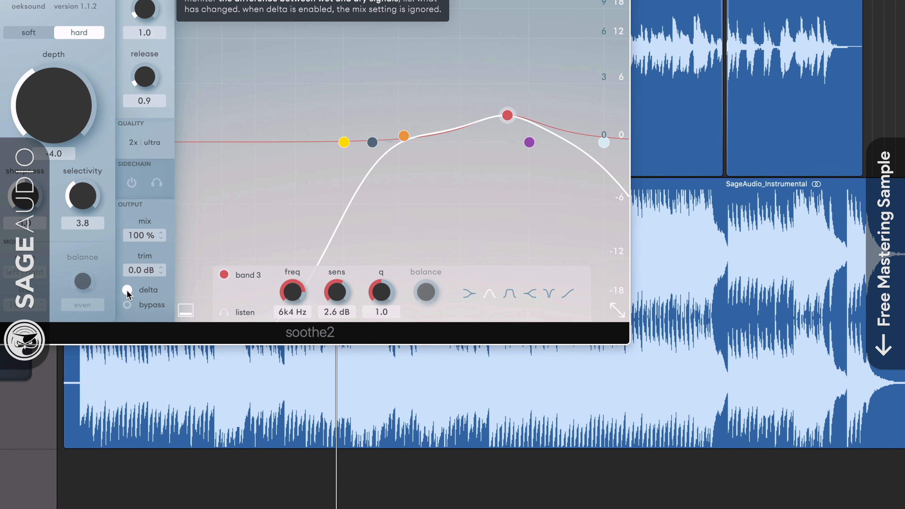
{"action": "left_click", "coordinate": [127, 290]}
{"action": "left_click_drag", "start_coordinate": [507, 115], "coordinate": [482, 117]}
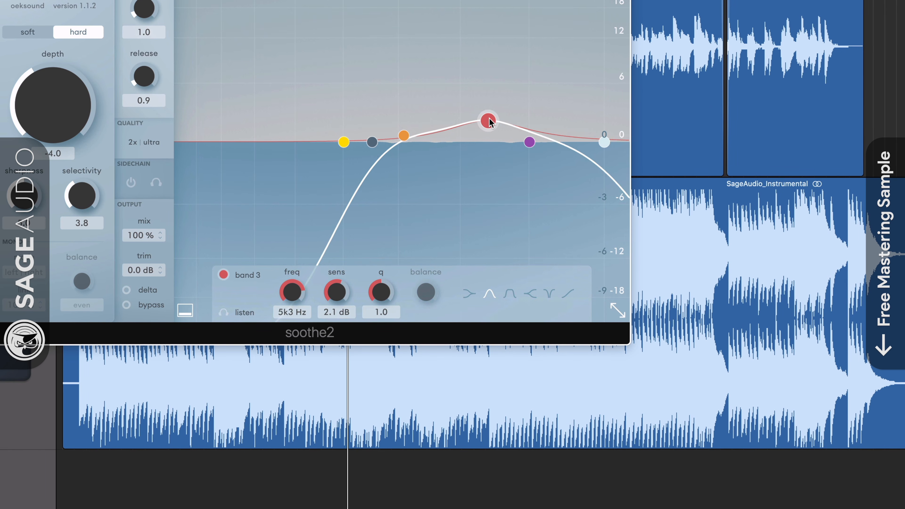
Step: Raise soothe2's orange band node and enable delta to monitor what is being removed
{"action": "left_click", "coordinate": [367, 142]}
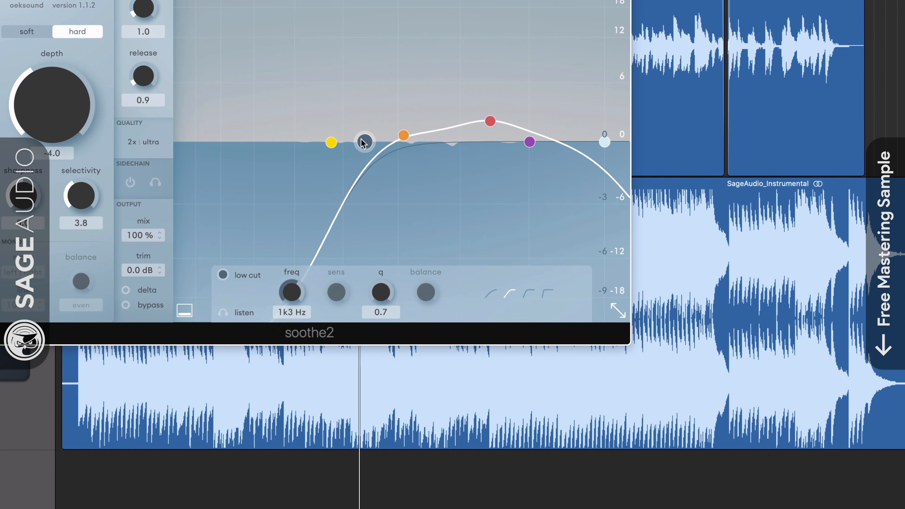
{"action": "left_click_drag", "start_coordinate": [407, 142], "coordinate": [412, 129]}
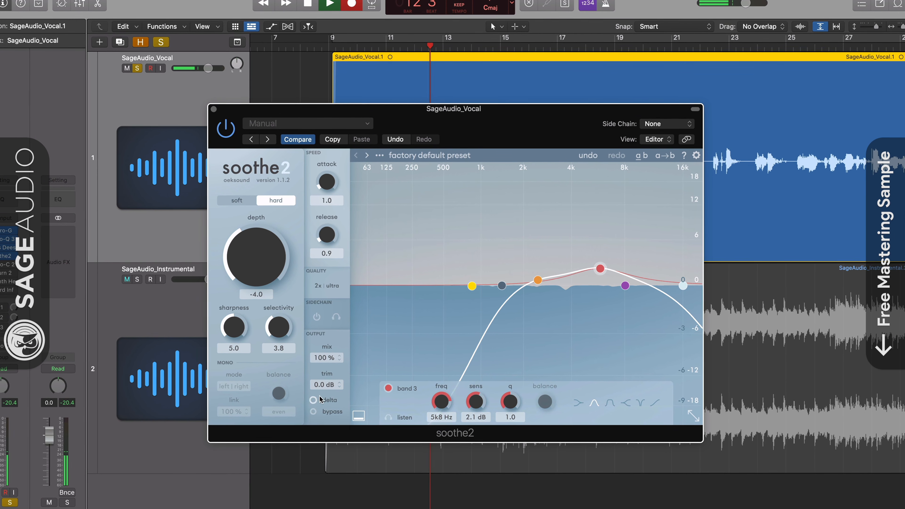
{"action": "left_click", "coordinate": [312, 402]}
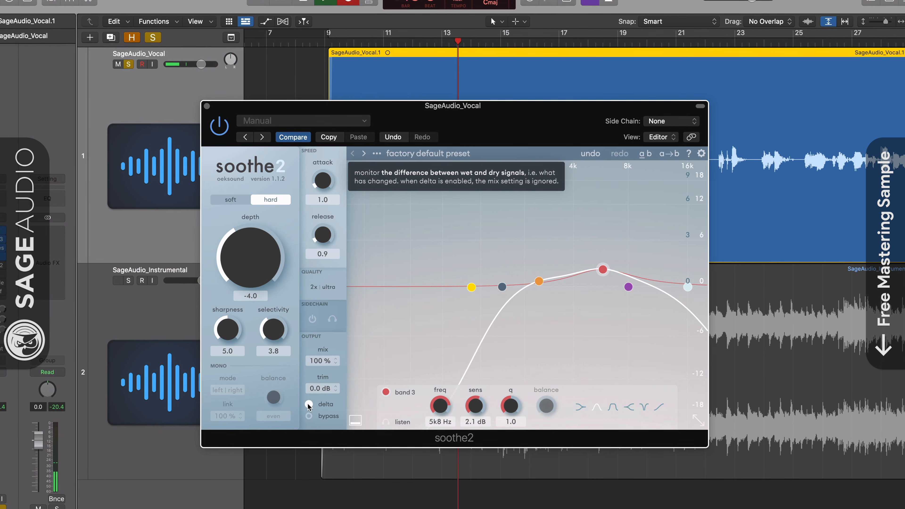
Step: Turn off soothe2's delta monitoring and toggle the plugin's power to compare the processed vocal
{"action": "left_click", "coordinate": [299, 413]}
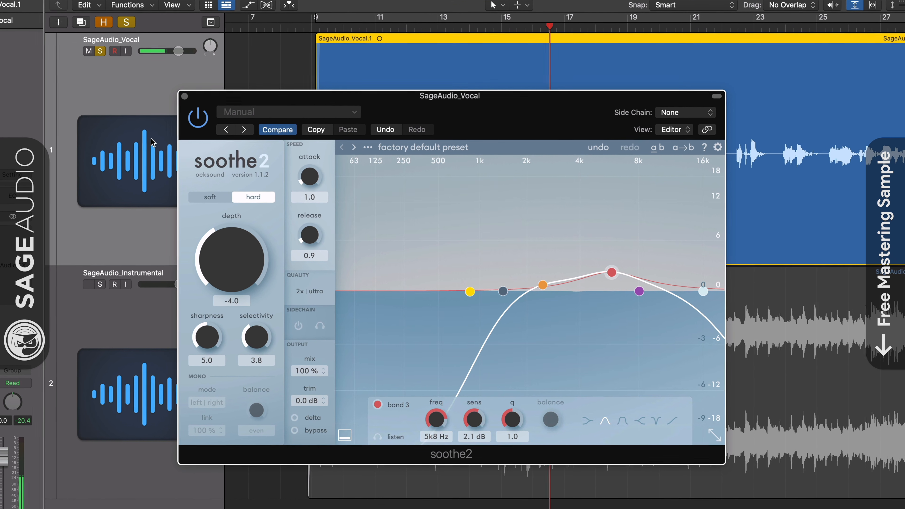
{"action": "left_click", "coordinate": [205, 117]}
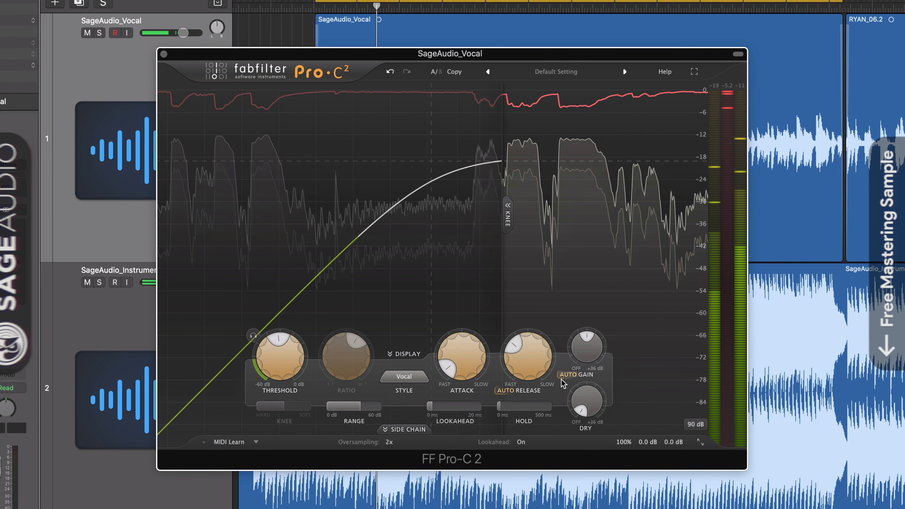
Step: Keep the Pro-C 2 style on Vocal and lower the threshold and release slightly
{"action": "mouse_move", "coordinate": [449, 372]}
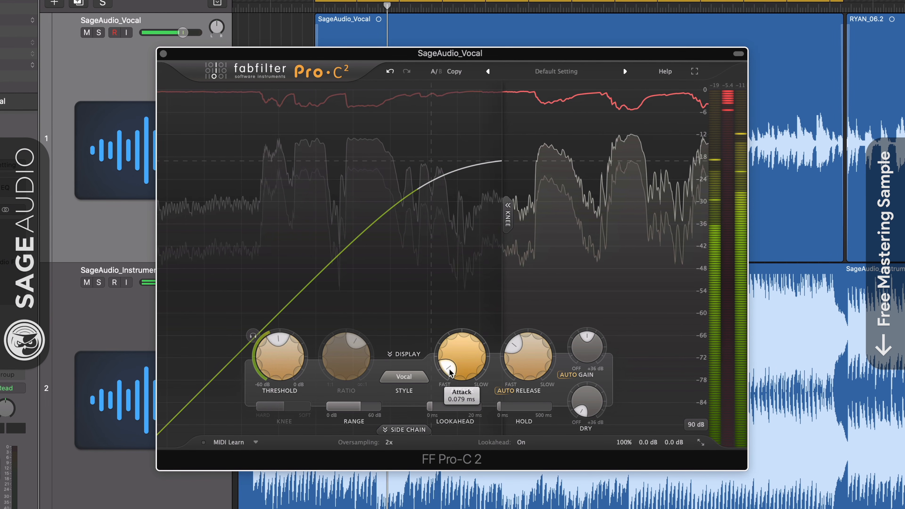
{"action": "mouse_move", "coordinate": [283, 337]}
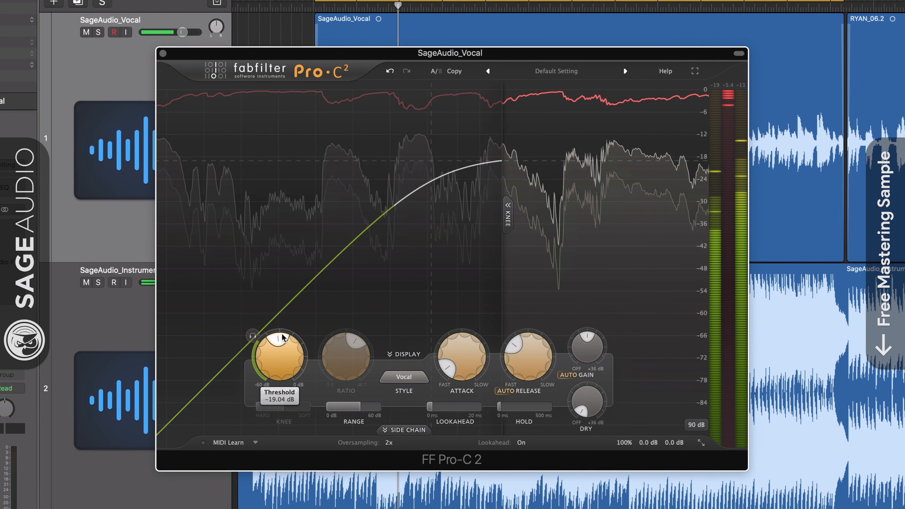
{"action": "left_click", "coordinate": [393, 377]}
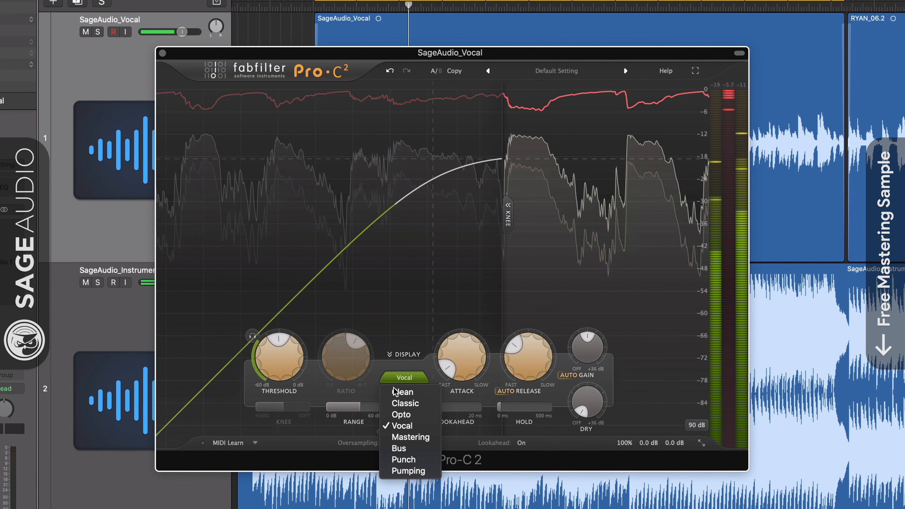
{"action": "left_click", "coordinate": [264, 334]}
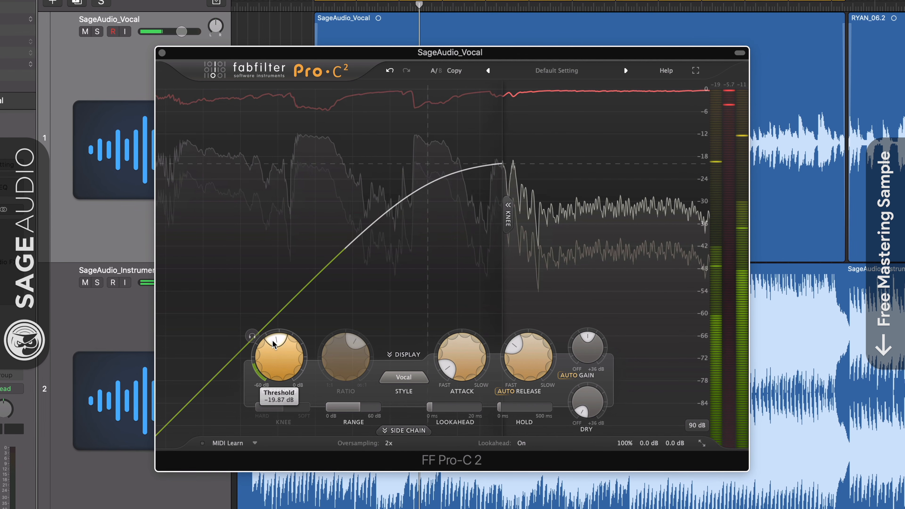
{"action": "left_click_drag", "start_coordinate": [274, 344], "coordinate": [274, 353]}
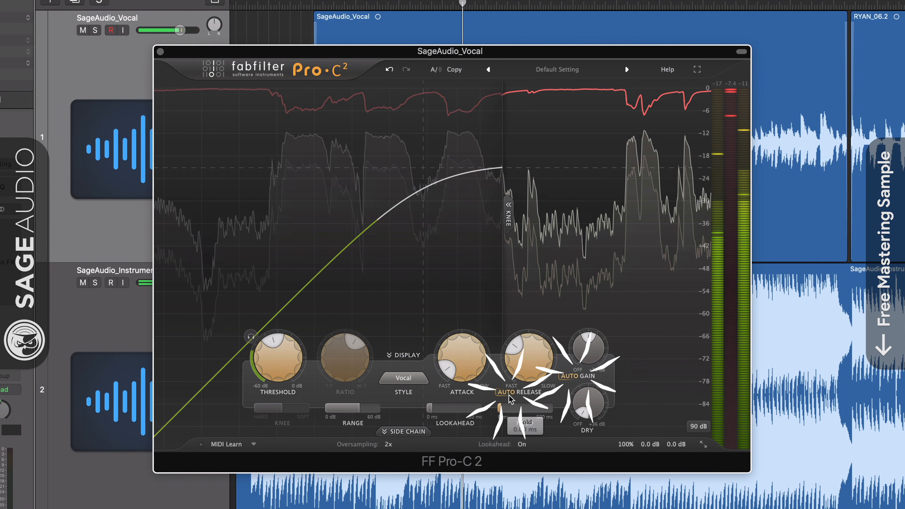
{"action": "left_click_drag", "start_coordinate": [516, 348], "coordinate": [514, 355]}
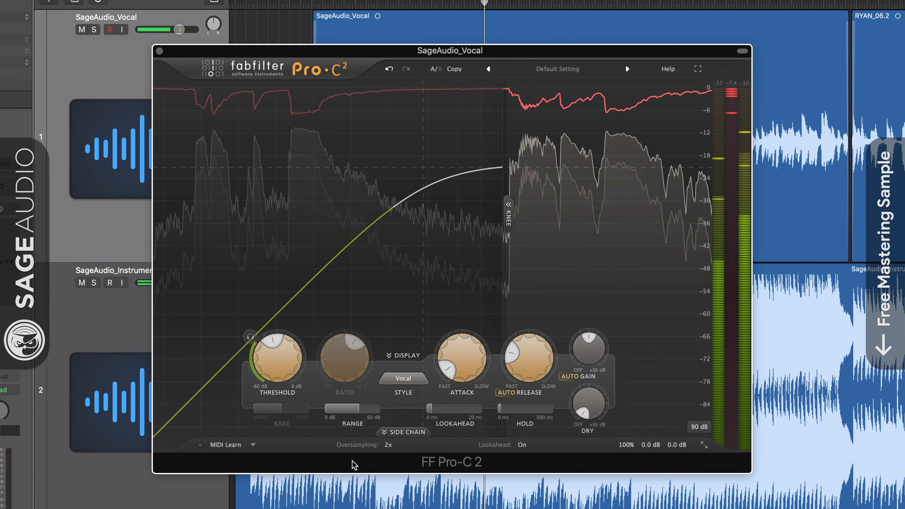
{"action": "mouse_move", "coordinate": [448, 378]}
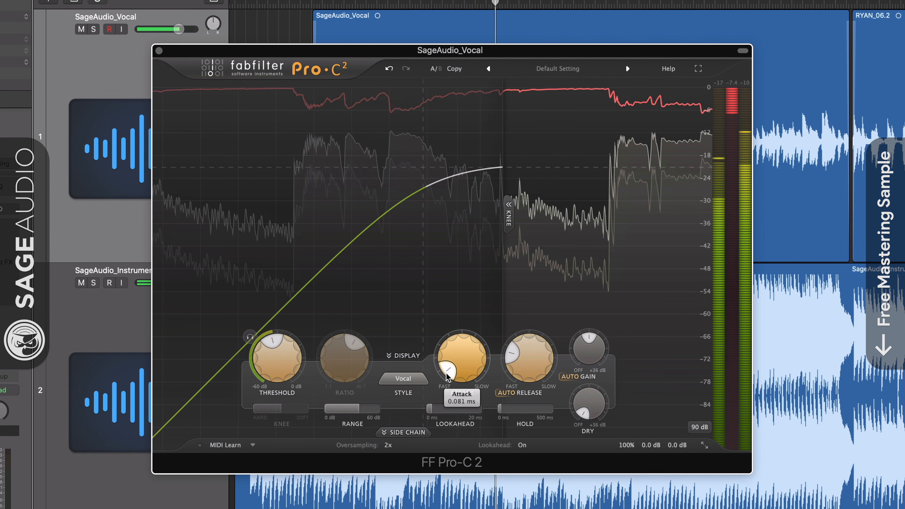
{"action": "mouse_move", "coordinate": [442, 413]}
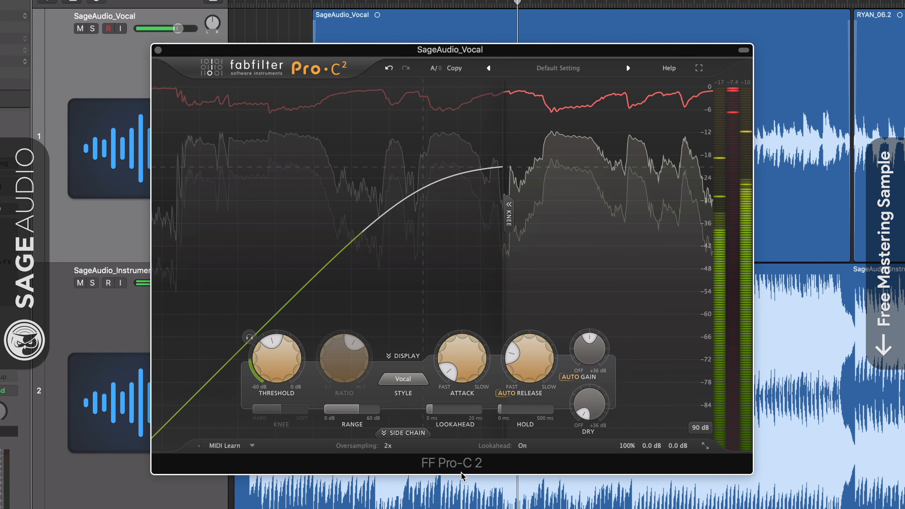
Step: Try Pro-C 2 oversampling at 4x, then return it to 2x
{"action": "left_click", "coordinate": [389, 446]}
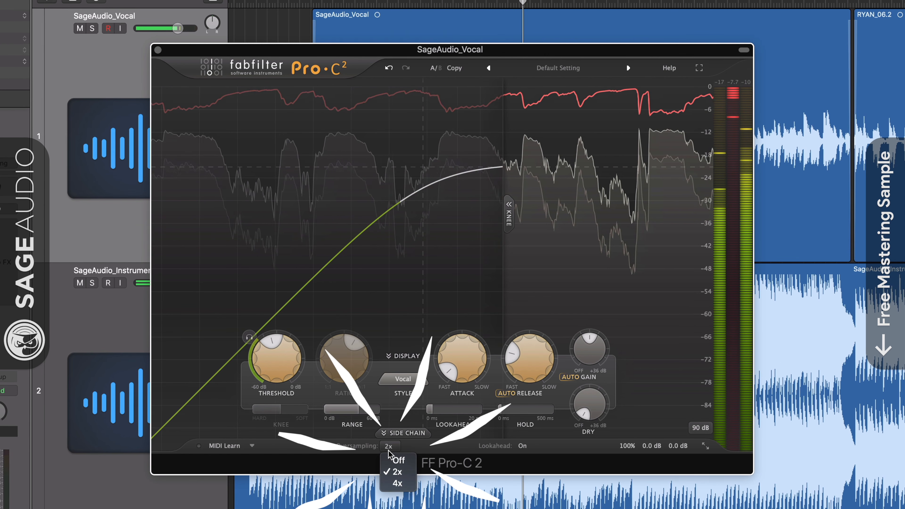
{"action": "left_click", "coordinate": [410, 473]}
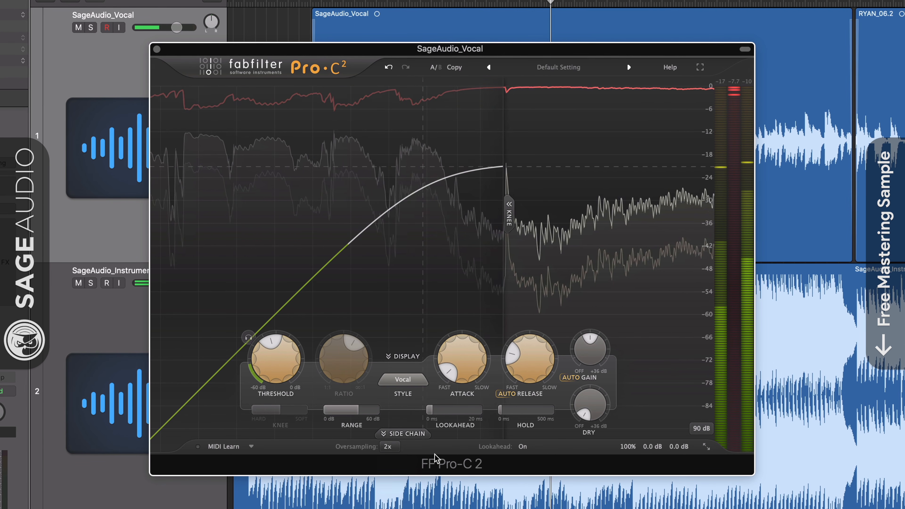
{"action": "left_click", "coordinate": [391, 448]}
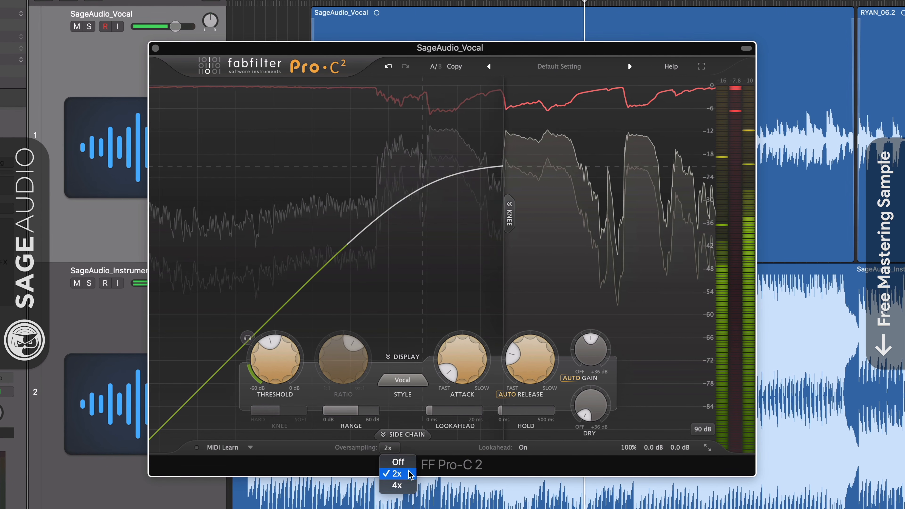
{"action": "left_click", "coordinate": [393, 488]}
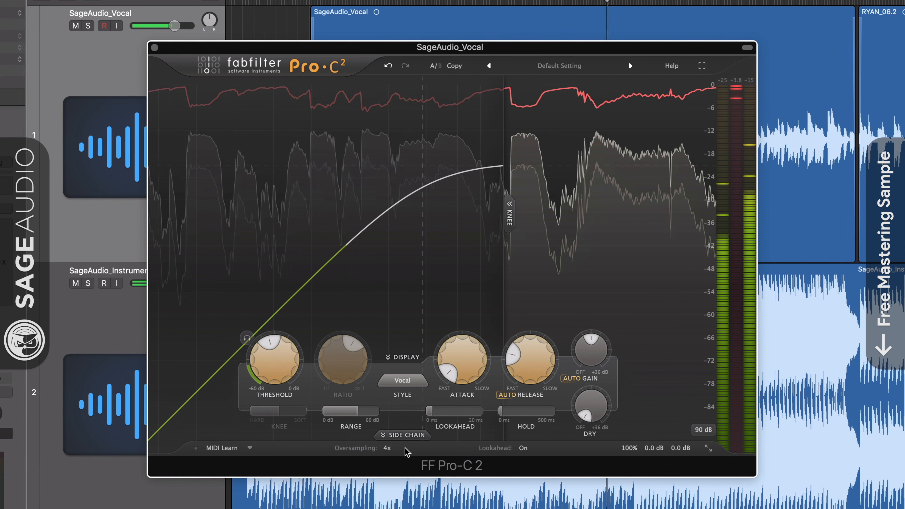
{"action": "left_click", "coordinate": [388, 448]}
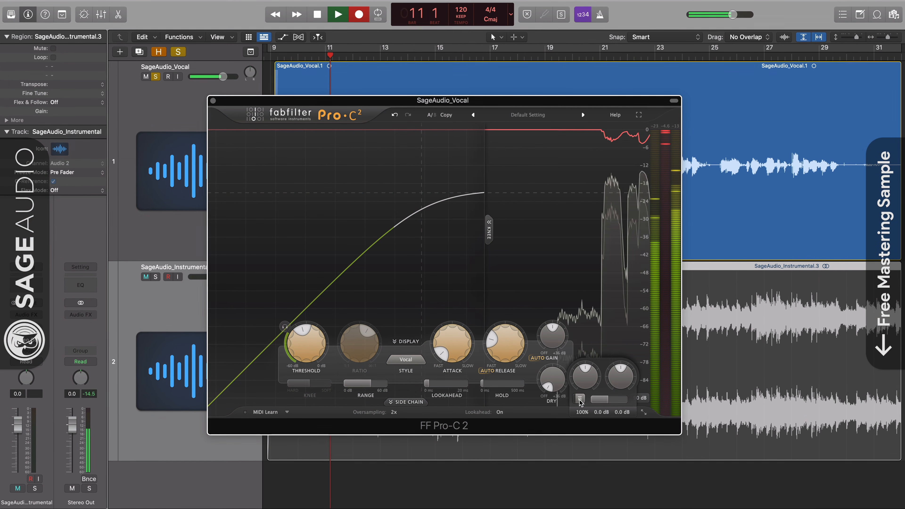
Step: Solo the instrumental track, toggle the compressor's bypass on and off to compare, then unsolo it
{"action": "left_click", "coordinate": [154, 278]}
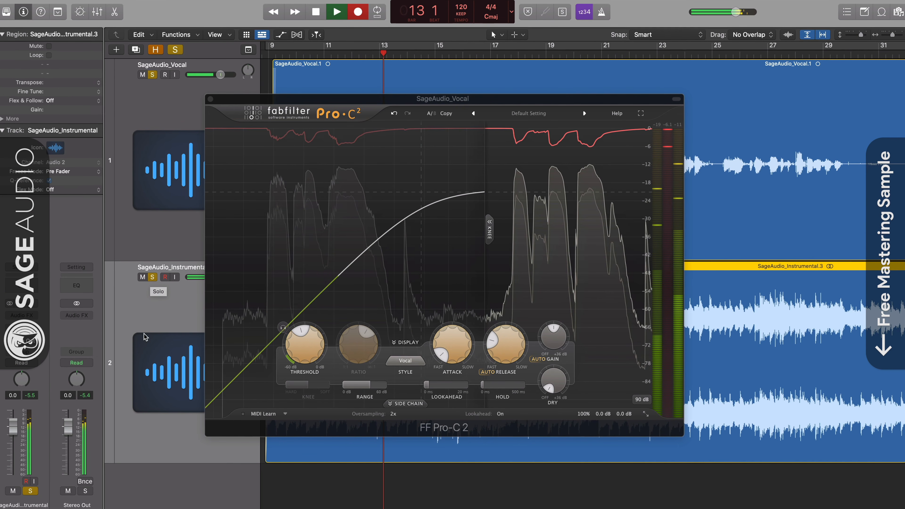
{"action": "mouse_move", "coordinate": [618, 417]}
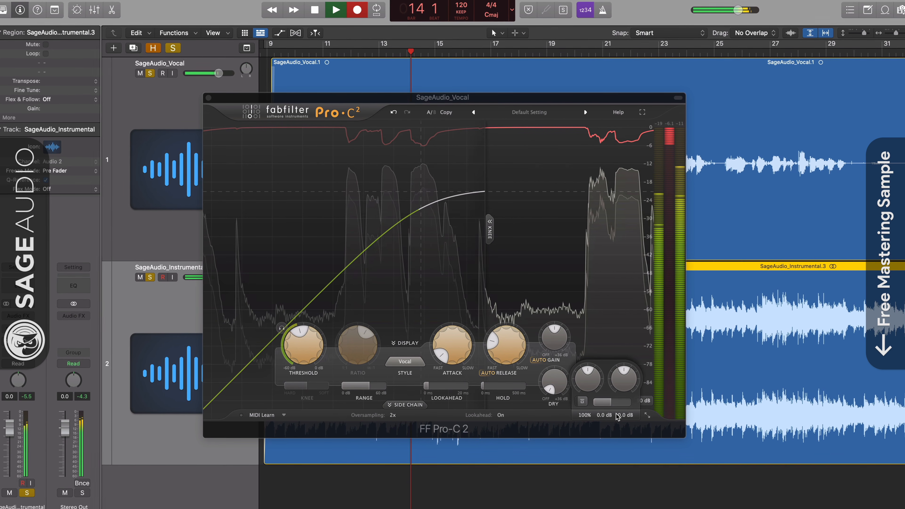
{"action": "left_click", "coordinate": [583, 403]}
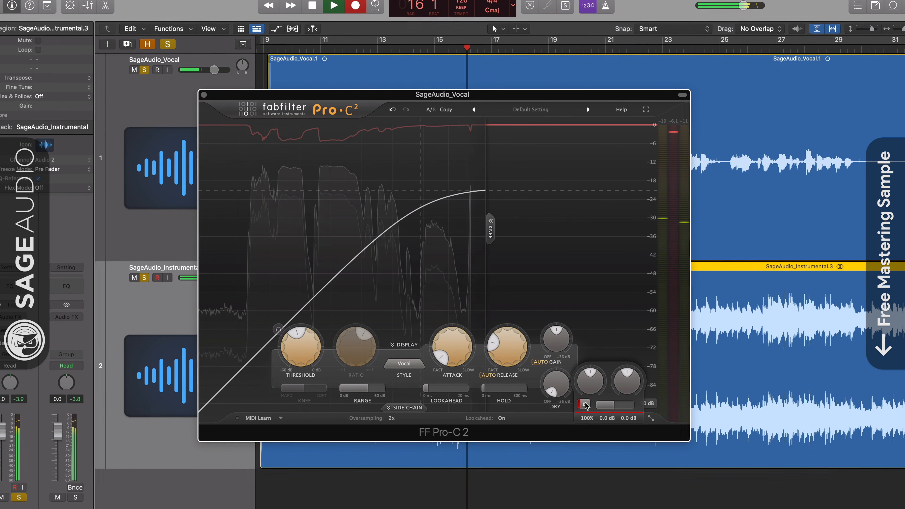
{"action": "left_click", "coordinate": [583, 403]}
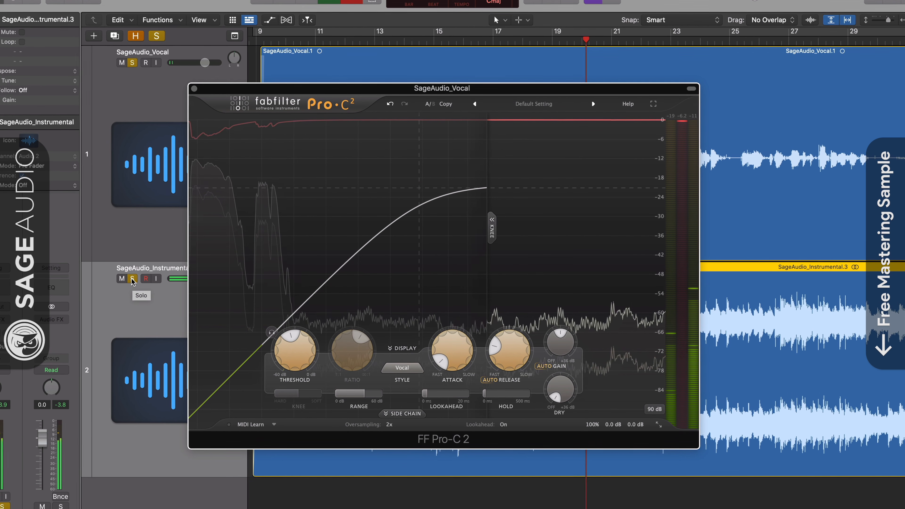
{"action": "left_click", "coordinate": [133, 281]}
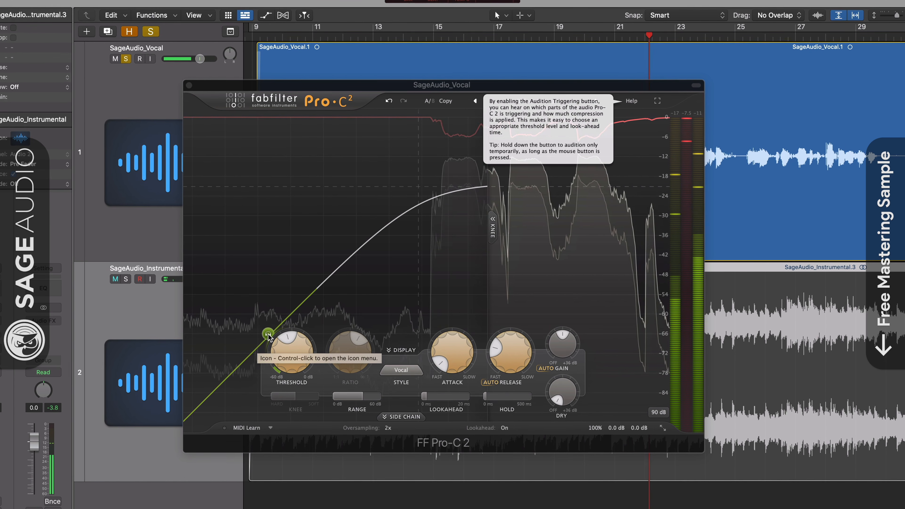
Step: Toggle Pro-C 2 audition triggering on and off, then nudge the attack and release knobs
{"action": "left_click", "coordinate": [269, 335]}
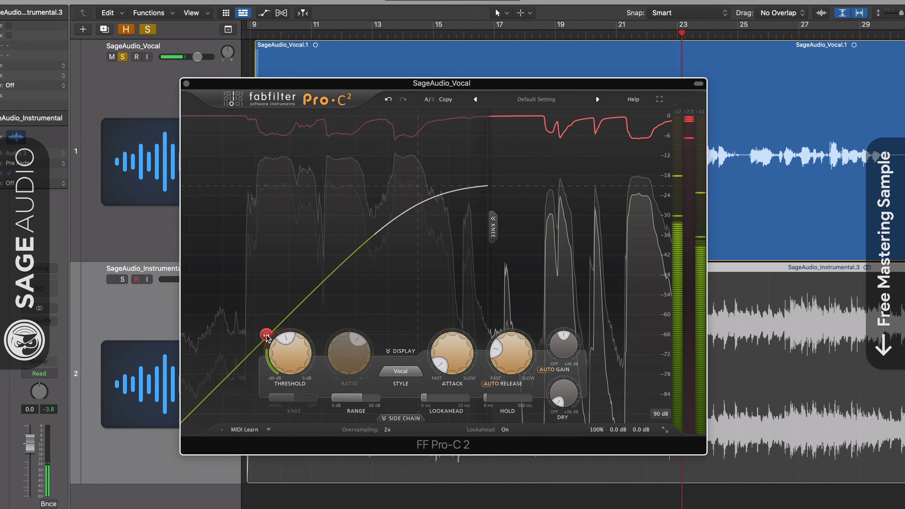
{"action": "left_click", "coordinate": [267, 335]}
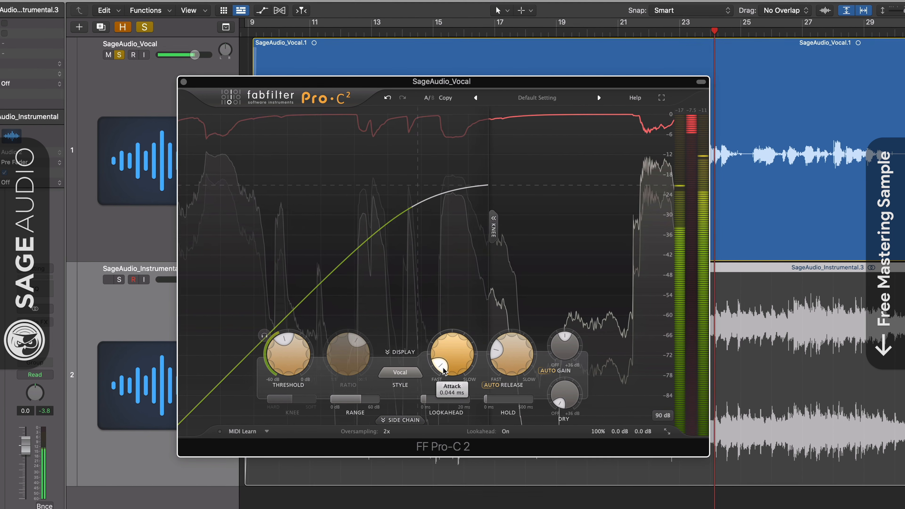
{"action": "left_click_drag", "start_coordinate": [442, 365], "coordinate": [442, 368]}
{"action": "left_click_drag", "start_coordinate": [494, 352], "coordinate": [493, 358]}
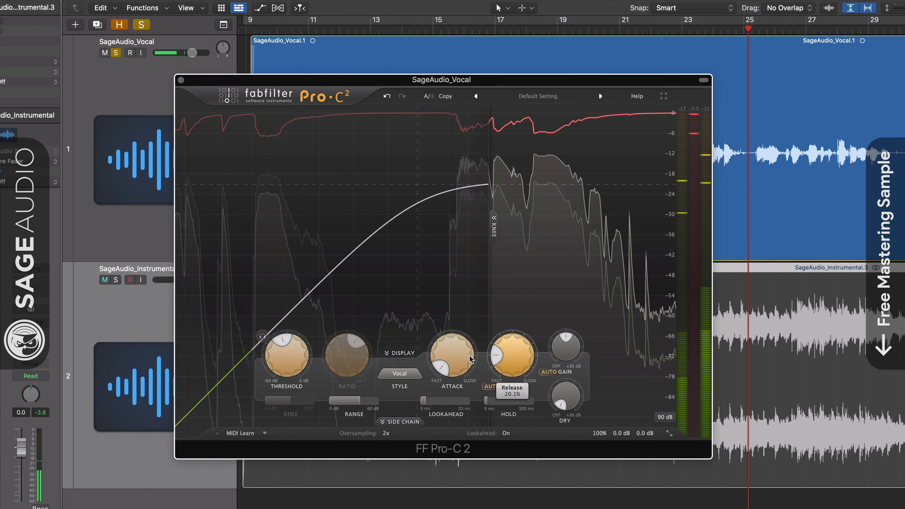
Step: Solo the instrumental track again and toggle the compressor's bypass on and off to compare
{"action": "left_click", "coordinate": [113, 280]}
{"action": "mouse_move", "coordinate": [602, 426]}
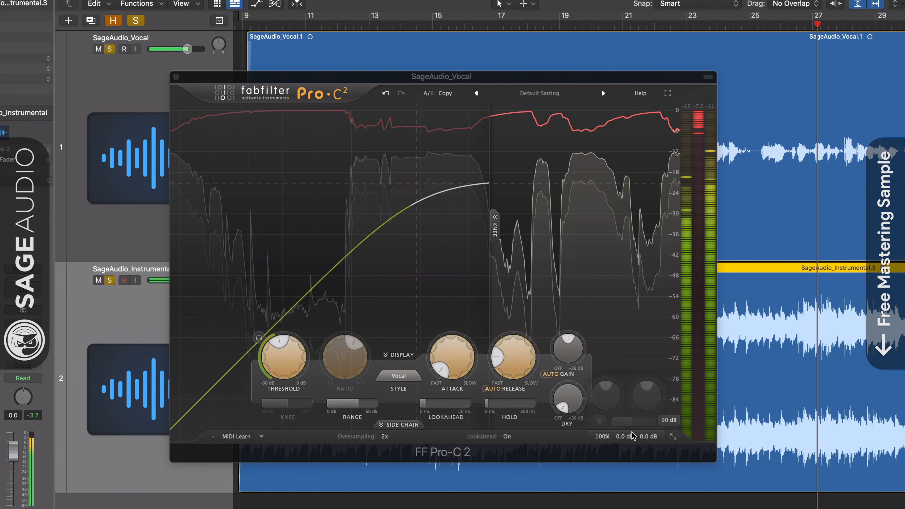
{"action": "left_click", "coordinate": [601, 423]}
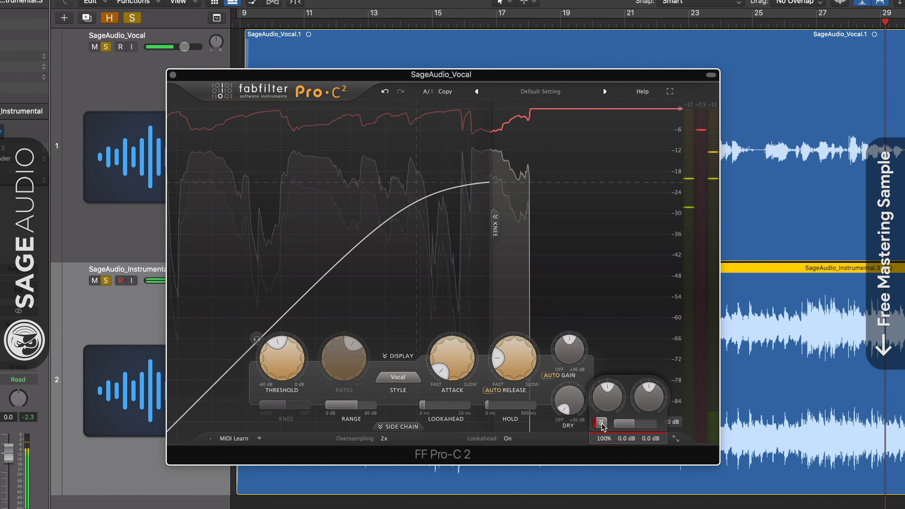
{"action": "left_click", "coordinate": [601, 423]}
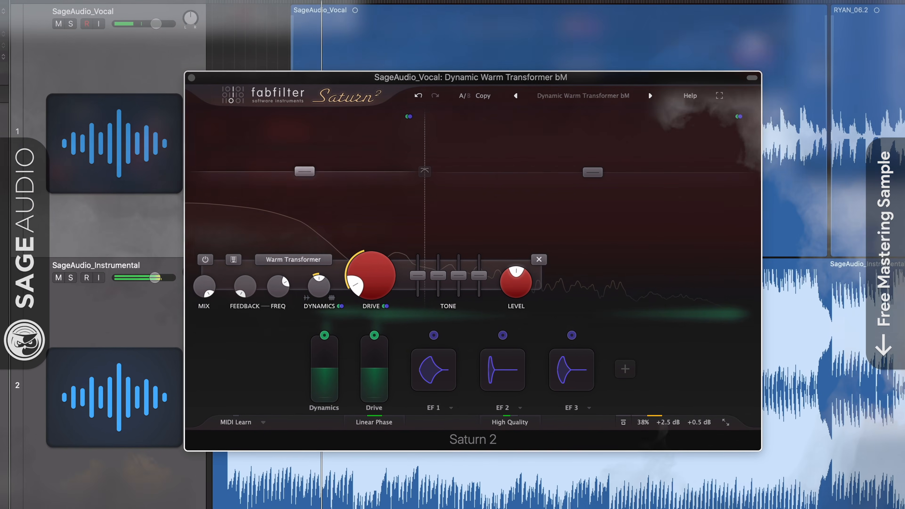
Step: Close the Pro-C 2 and Pro-Q 3 windows and bring the Saturn 2 window forward
{"action": "left_click", "coordinate": [27, 238]}
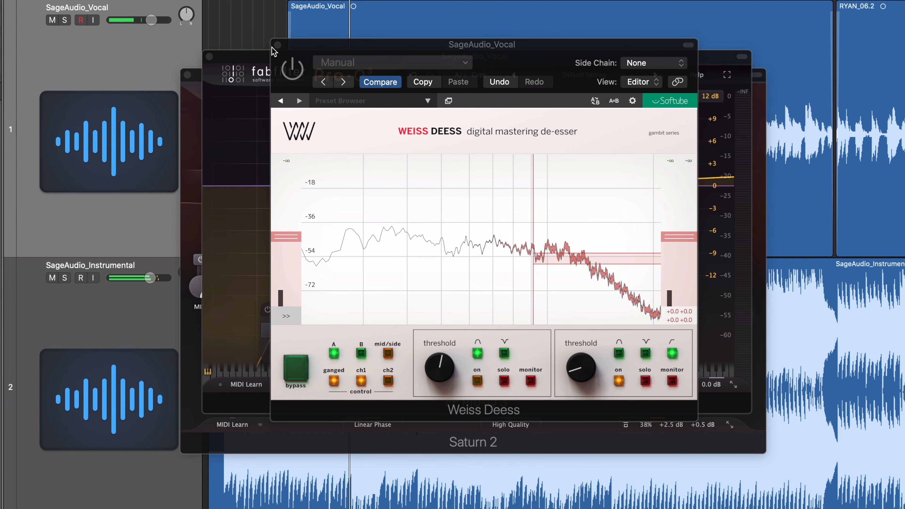
{"action": "left_click", "coordinate": [278, 45]}
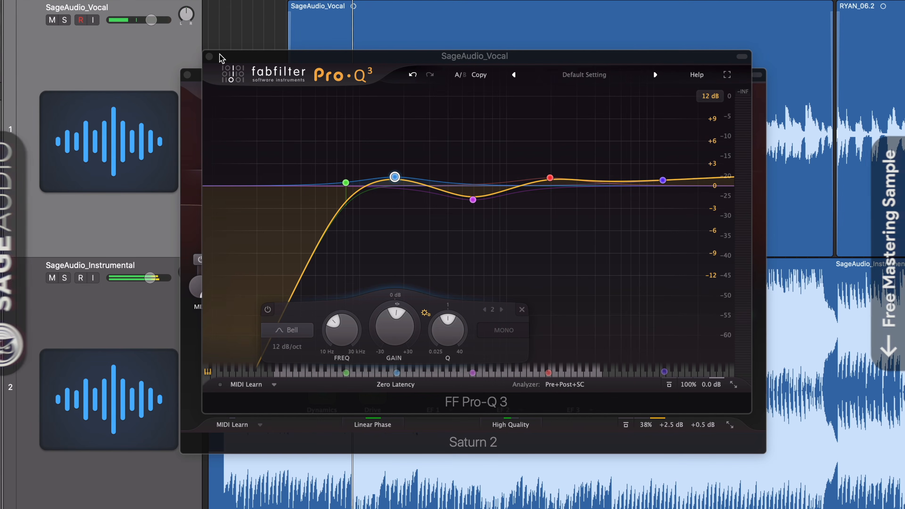
{"action": "left_click", "coordinate": [210, 57]}
{"action": "left_click_drag", "start_coordinate": [446, 82], "coordinate": [448, 72]}
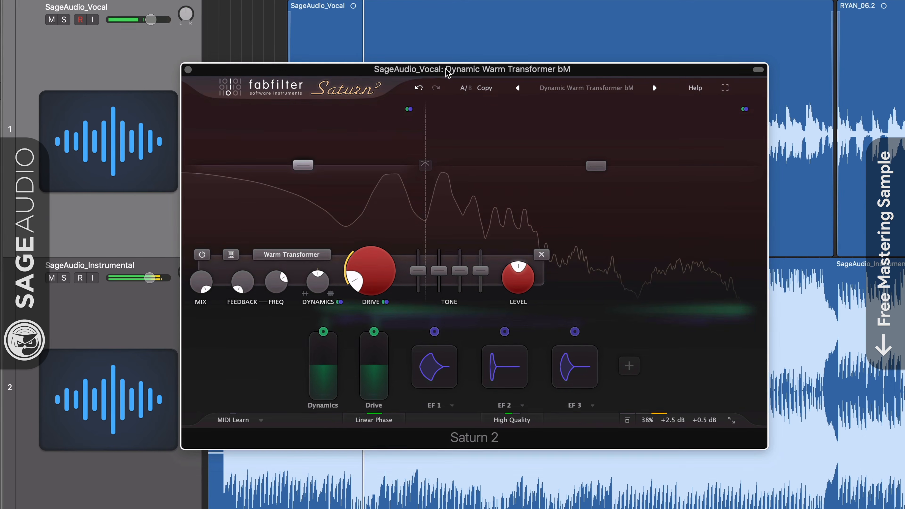
Step: Nudge Saturn 2's drive, then reload the Dynamic Warm Transformer bM preset
{"action": "left_click_drag", "start_coordinate": [354, 277], "coordinate": [357, 287]}
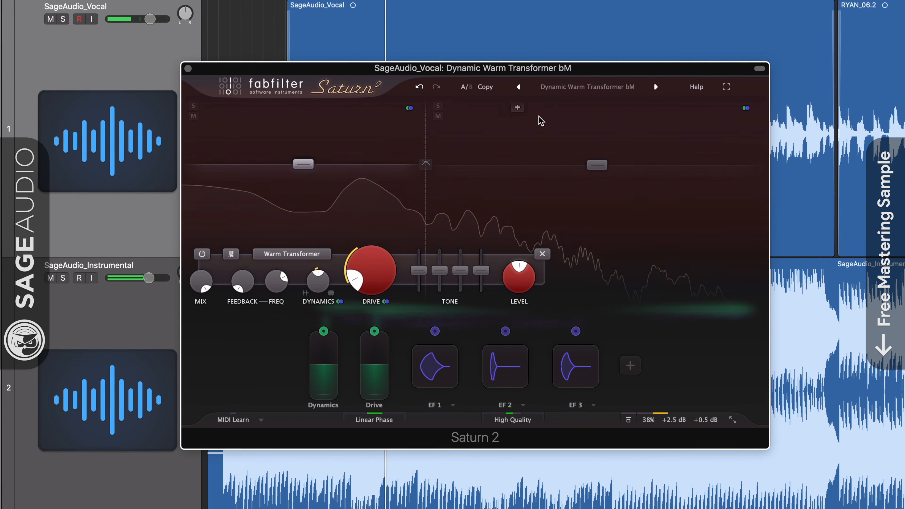
{"action": "left_click", "coordinate": [570, 88]}
{"action": "mouse_move", "coordinate": [570, 106]}
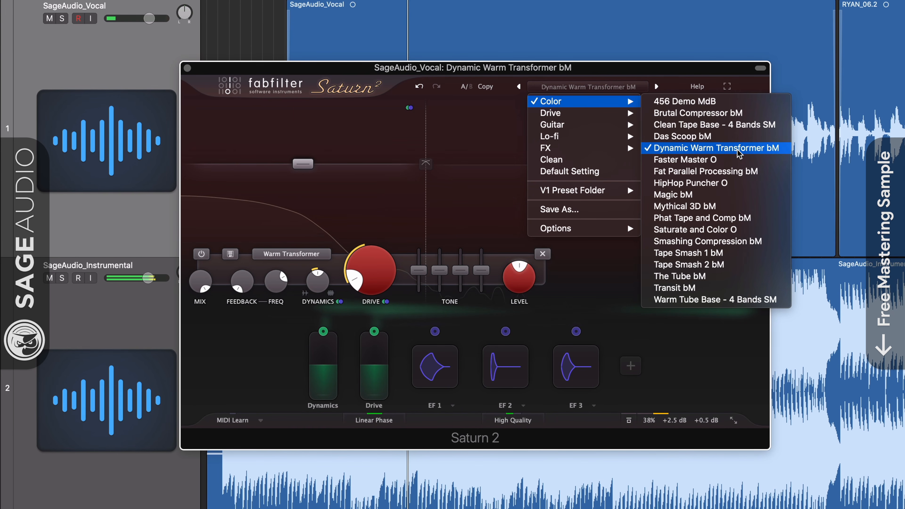
{"action": "left_click", "coordinate": [700, 149]}
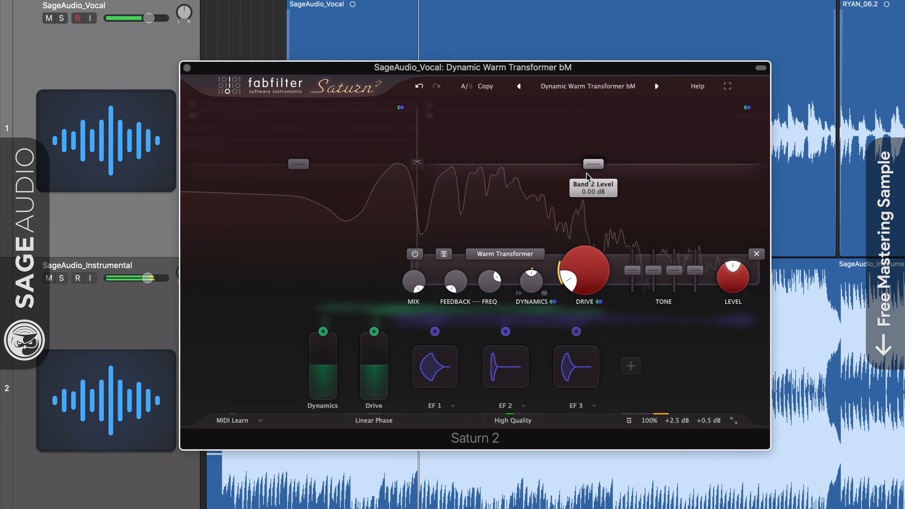
Step: Switch between Saturn 2's bands 1 and 2 and raise band 1's drive to about 12.8%
{"action": "left_click", "coordinate": [303, 166]}
{"action": "left_click_drag", "start_coordinate": [353, 283], "coordinate": [351, 278]}
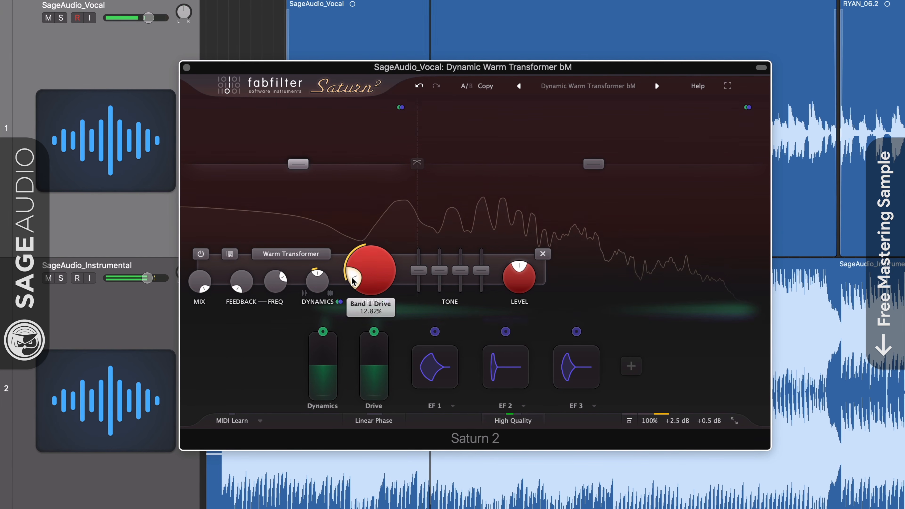
{"action": "left_click", "coordinate": [509, 196]}
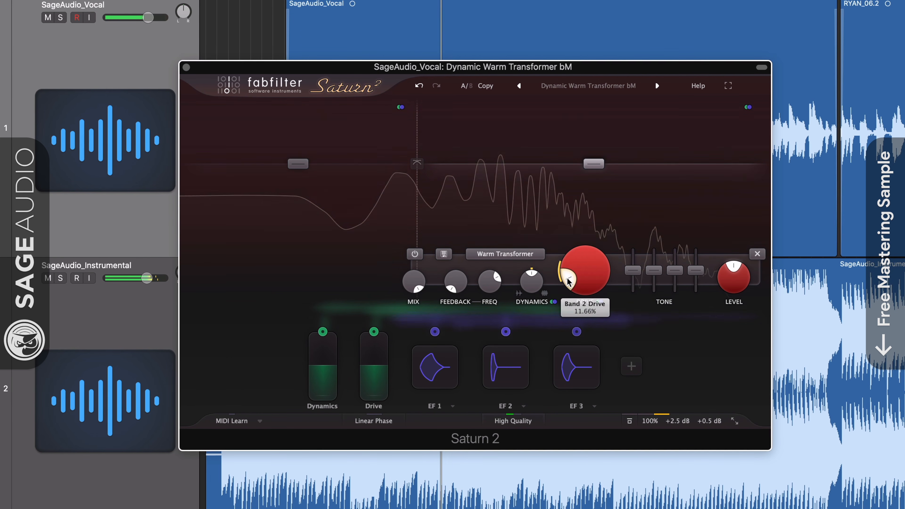
{"action": "left_click", "coordinate": [333, 229]}
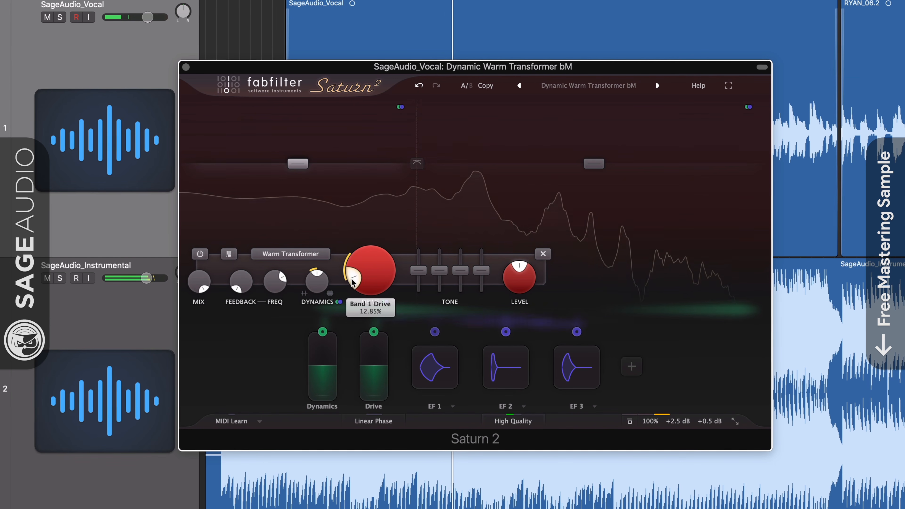
Step: Change Saturn 2 band 1's saturation style to Gentle Transformer
{"action": "left_click", "coordinate": [291, 254]}
{"action": "mouse_move", "coordinate": [307, 316]}
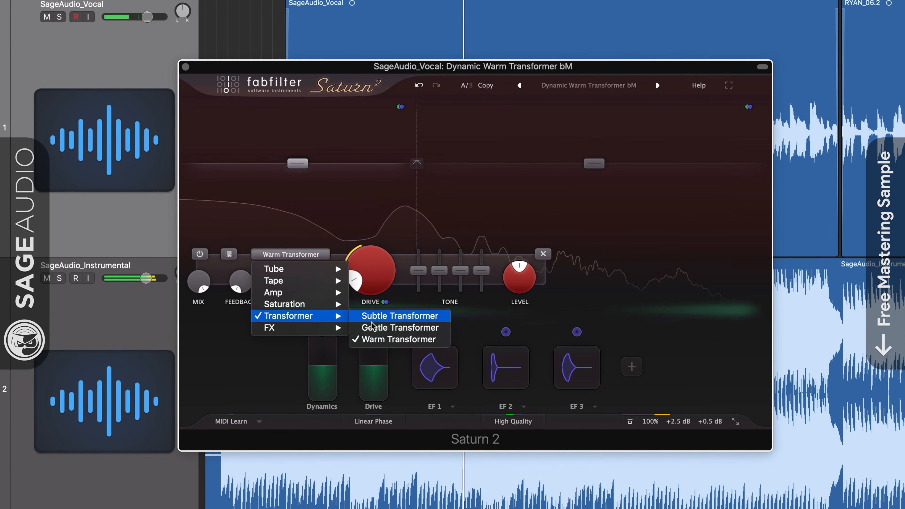
{"action": "left_click", "coordinate": [372, 328]}
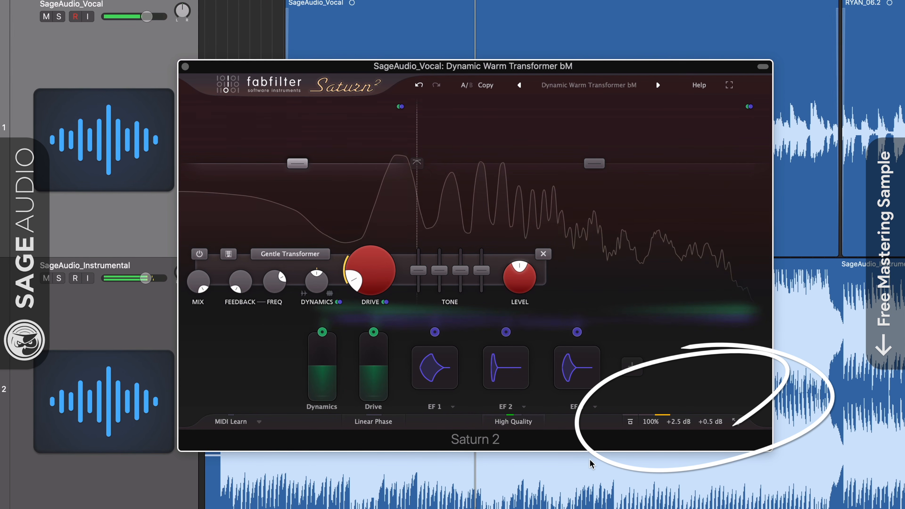
Step: Set Saturn 2's global mix to 40%
{"action": "mouse_move", "coordinate": [667, 421]}
{"action": "left_click_drag", "start_coordinate": [705, 405], "coordinate": [582, 423]}
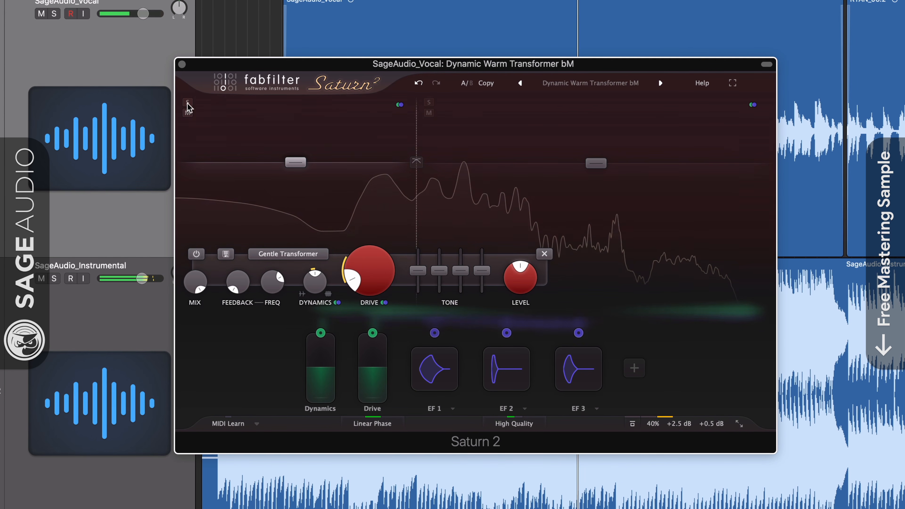
{"action": "left_click", "coordinate": [187, 103]}
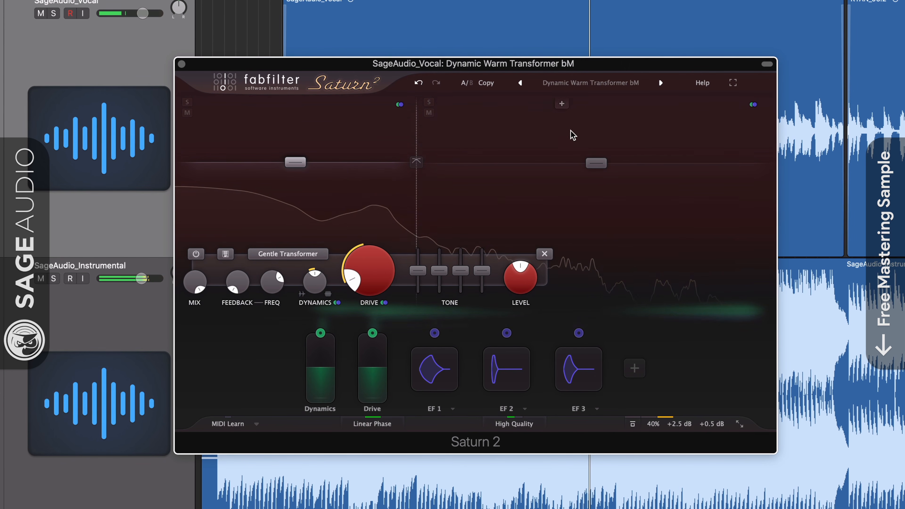
{"action": "left_click", "coordinate": [586, 84]}
{"action": "mouse_move", "coordinate": [587, 100]}
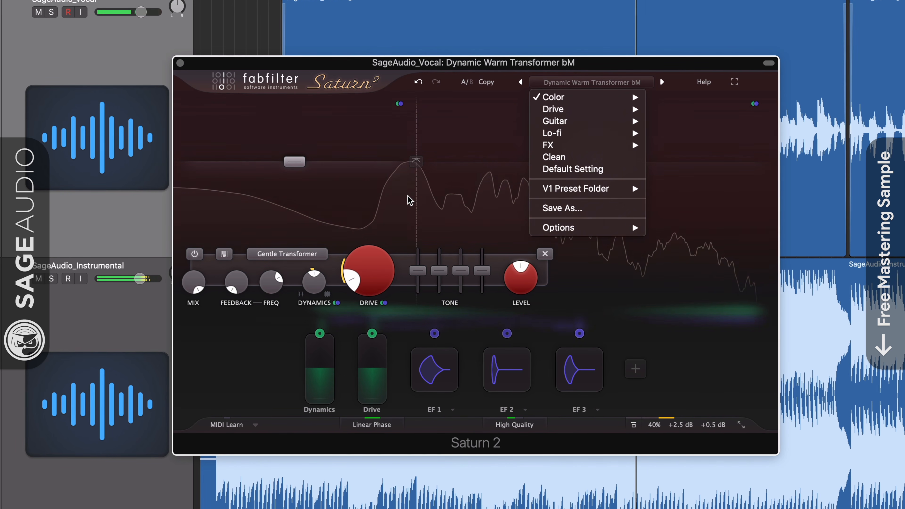
{"action": "left_click", "coordinate": [245, 228]}
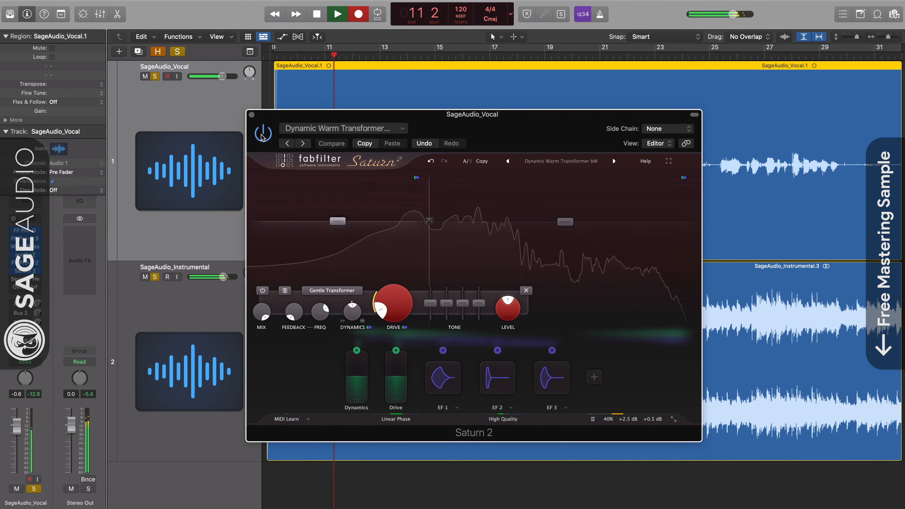
Step: Solo the instrumental track and toggle Saturn 2's bypass on and off to compare against the full mix
{"action": "mouse_move", "coordinate": [634, 425]}
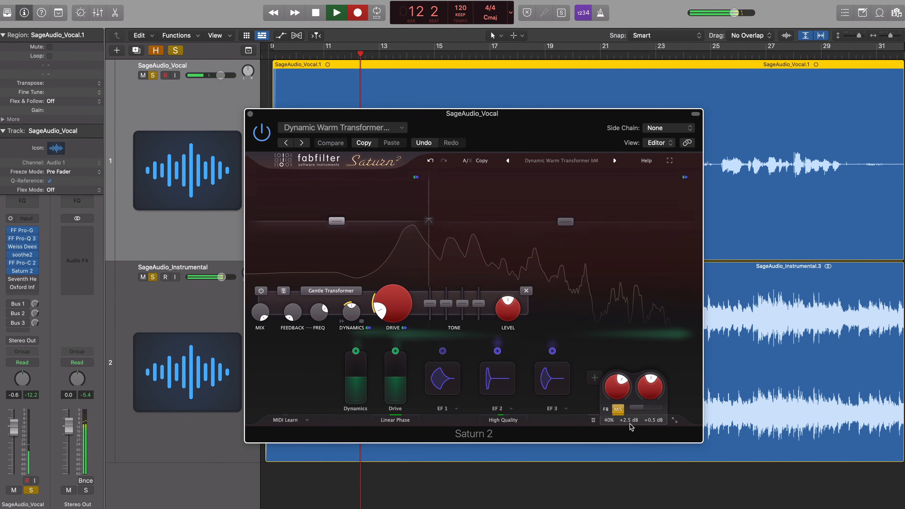
{"action": "left_click", "coordinate": [594, 421]}
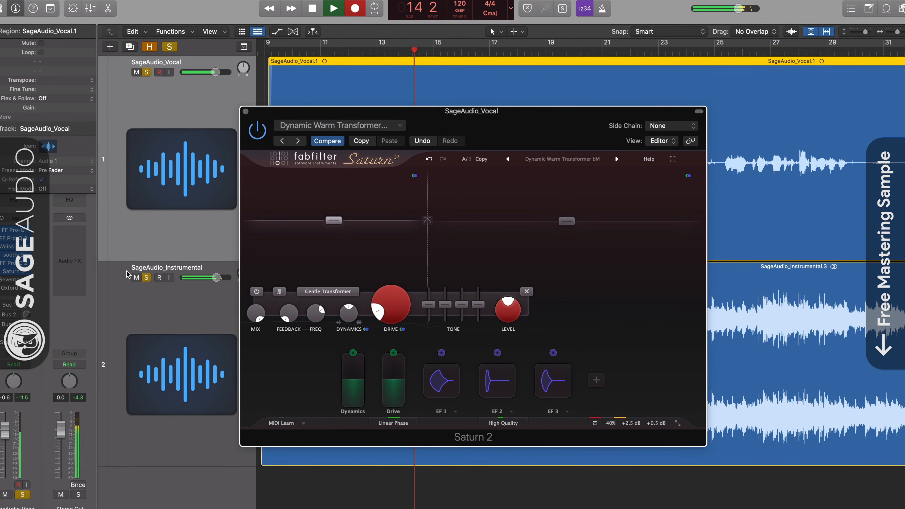
{"action": "left_click", "coordinate": [147, 278]}
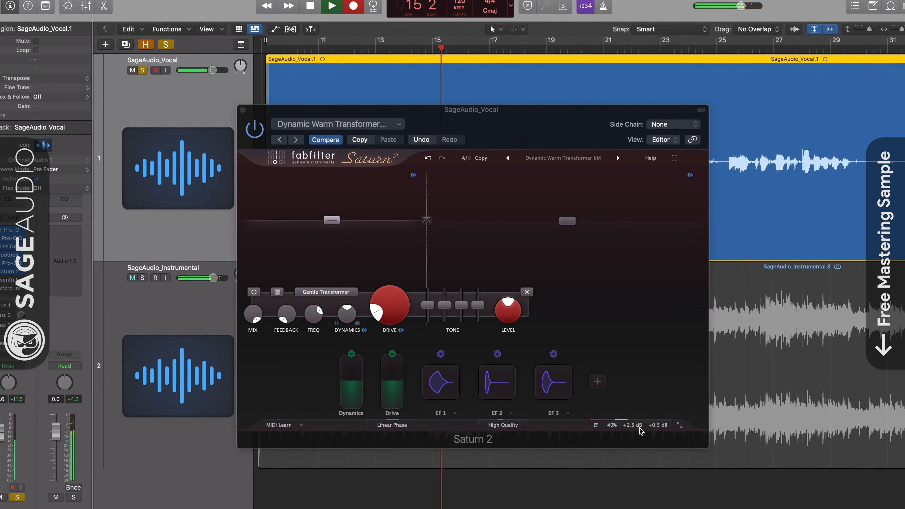
{"action": "left_click", "coordinate": [597, 427]}
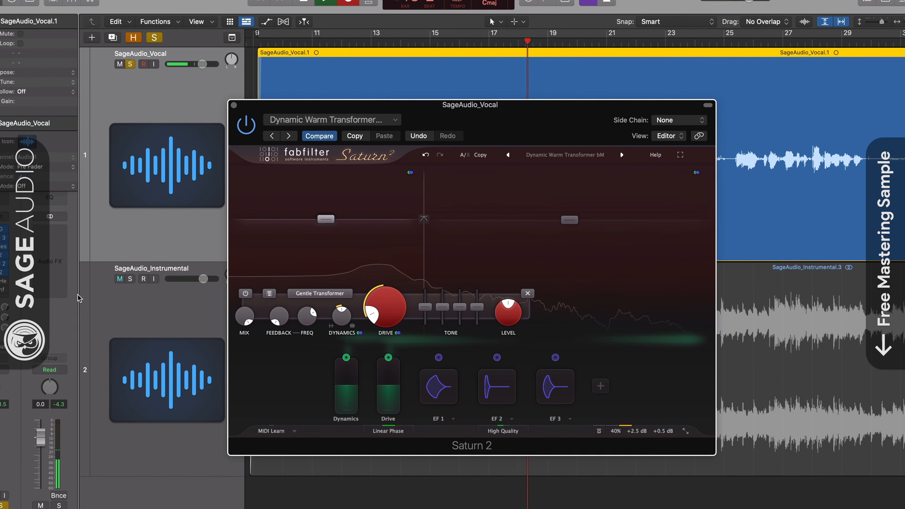
{"action": "left_click", "coordinate": [127, 279]}
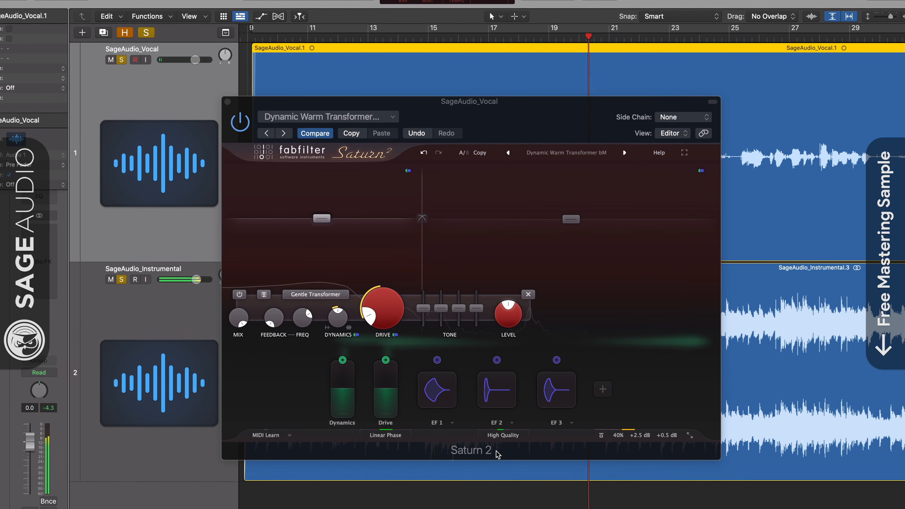
{"action": "mouse_move", "coordinate": [638, 437]}
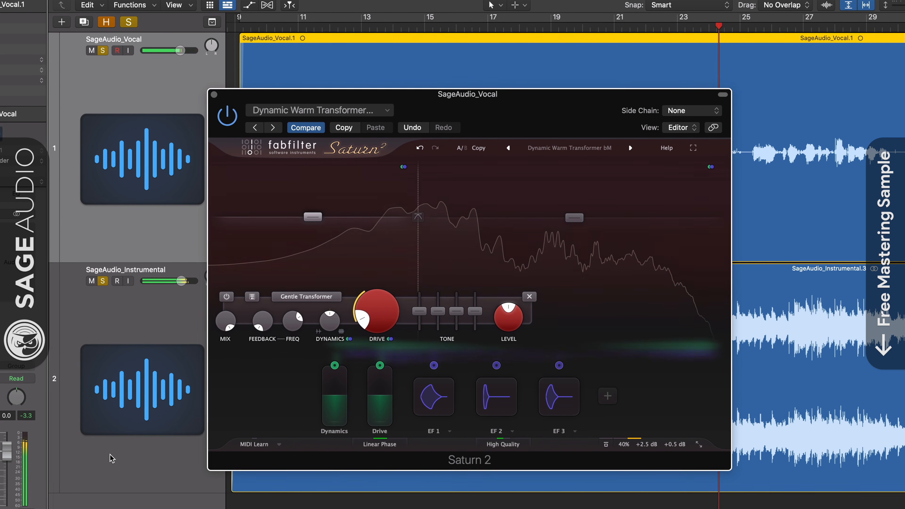
{"action": "left_click", "coordinate": [102, 281]}
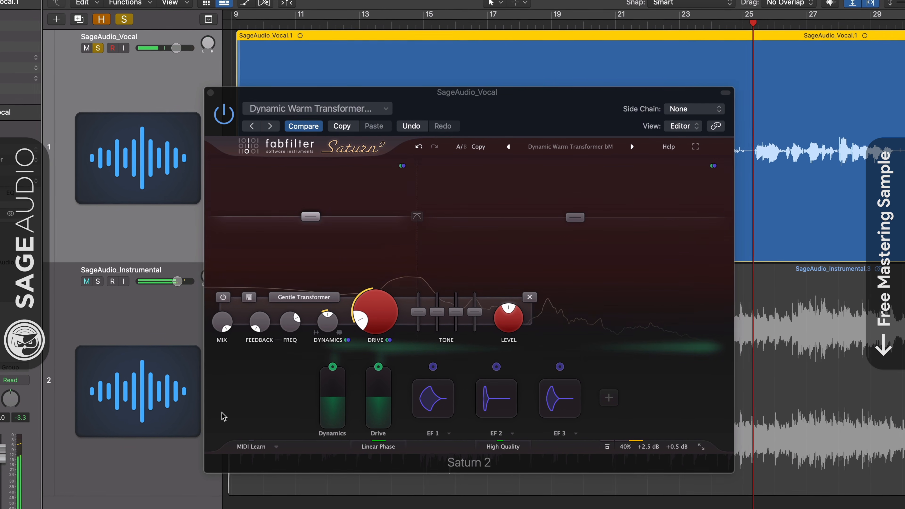
{"action": "left_click", "coordinate": [386, 446]}
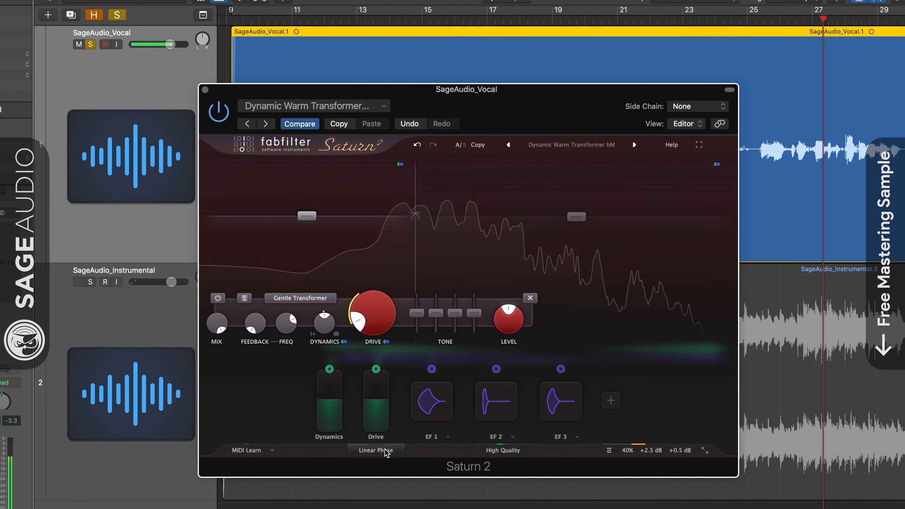
{"action": "left_click", "coordinate": [386, 454]}
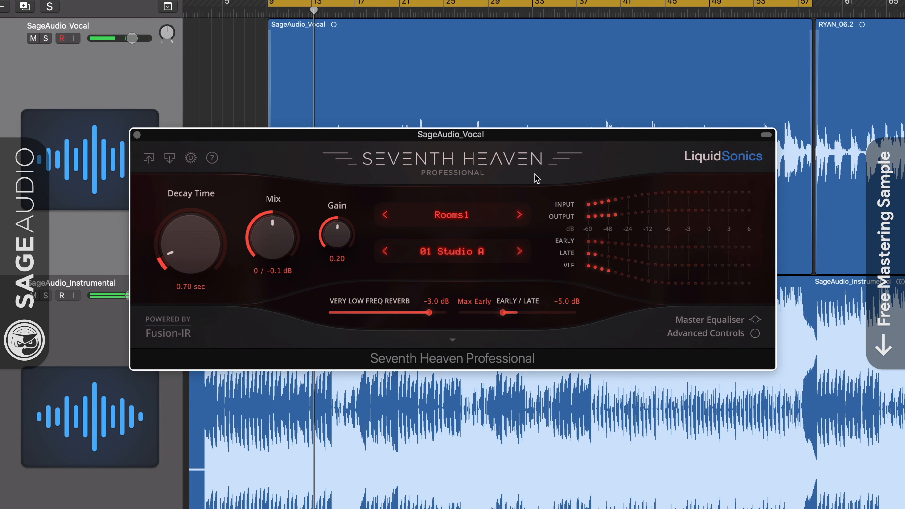
Step: Audition the Rooms2 bank's 02 Large Room preset in Seventh Heaven
{"action": "left_click", "coordinate": [469, 211]}
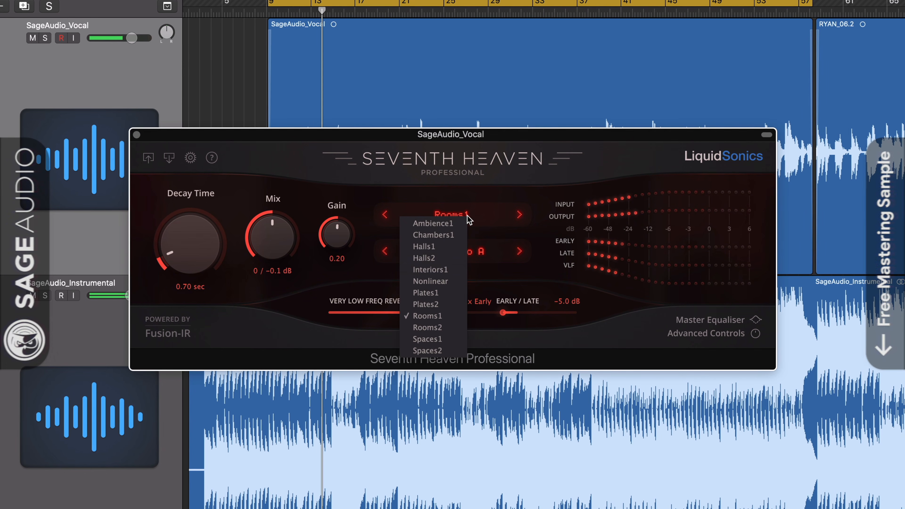
{"action": "left_click", "coordinate": [434, 321]}
{"action": "left_click", "coordinate": [520, 251]}
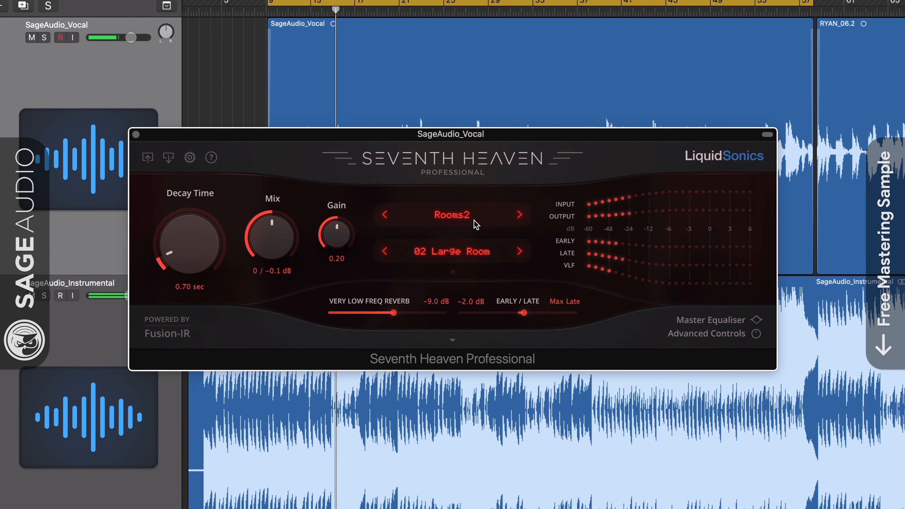
Step: Switch Seventh Heaven back to the Rooms1 bank and step to the 03 Studio B Far preset
{"action": "left_click", "coordinate": [469, 216]}
{"action": "left_click", "coordinate": [442, 312]}
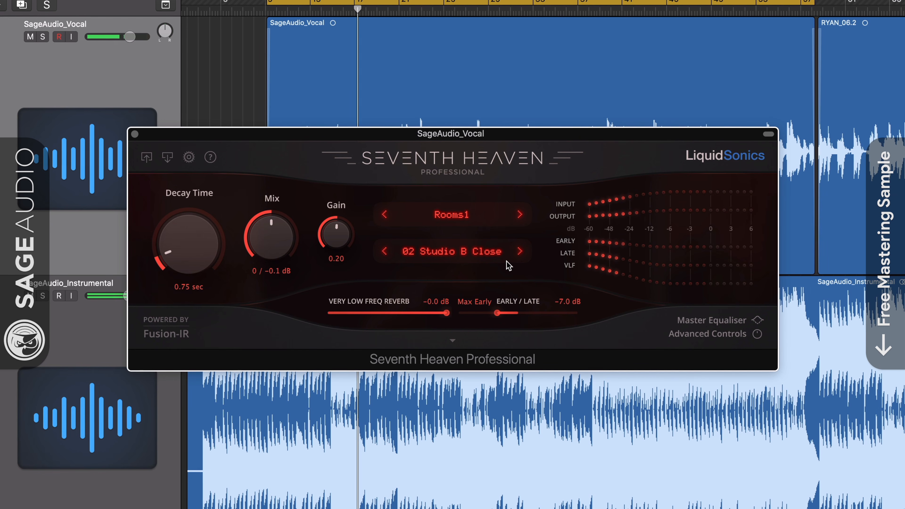
{"action": "left_click", "coordinate": [517, 257]}
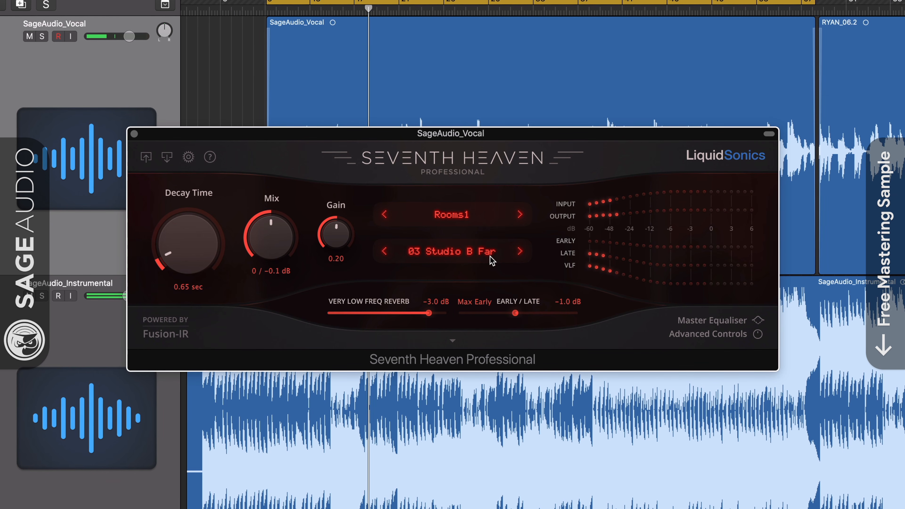
Step: Lower the reverb's mix to -7.3 dB
{"action": "left_click_drag", "start_coordinate": [285, 239], "coordinate": [273, 222]}
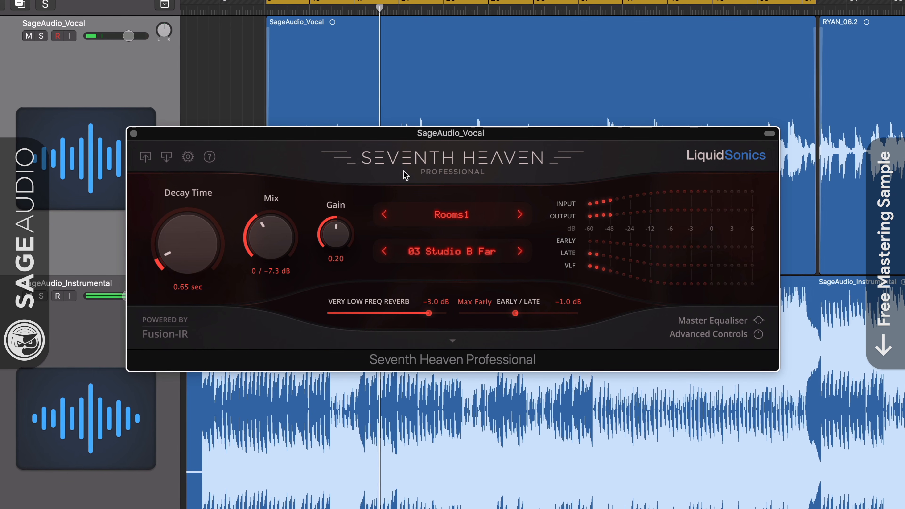
{"action": "left_click_drag", "start_coordinate": [463, 136], "coordinate": [465, 131]}
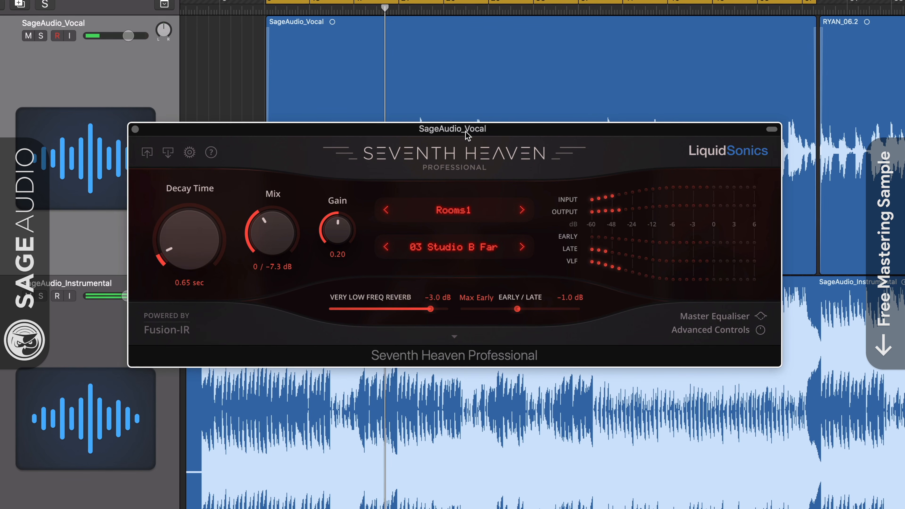
Step: Select the 02 Studio B Close preset and lower the reverb's mix to -22.4 dB
{"action": "left_click", "coordinate": [482, 258]}
{"action": "left_click", "coordinate": [463, 292]}
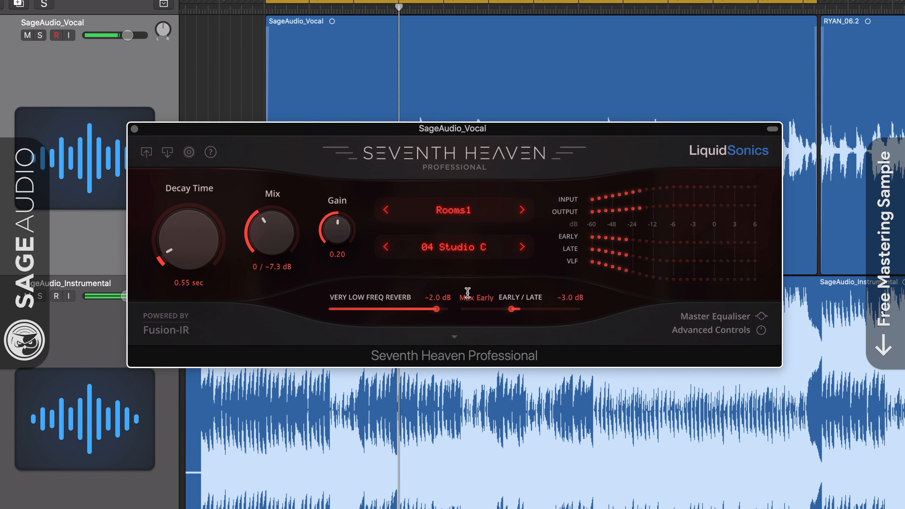
{"action": "left_click", "coordinate": [455, 252]}
{"action": "left_click", "coordinate": [429, 276]}
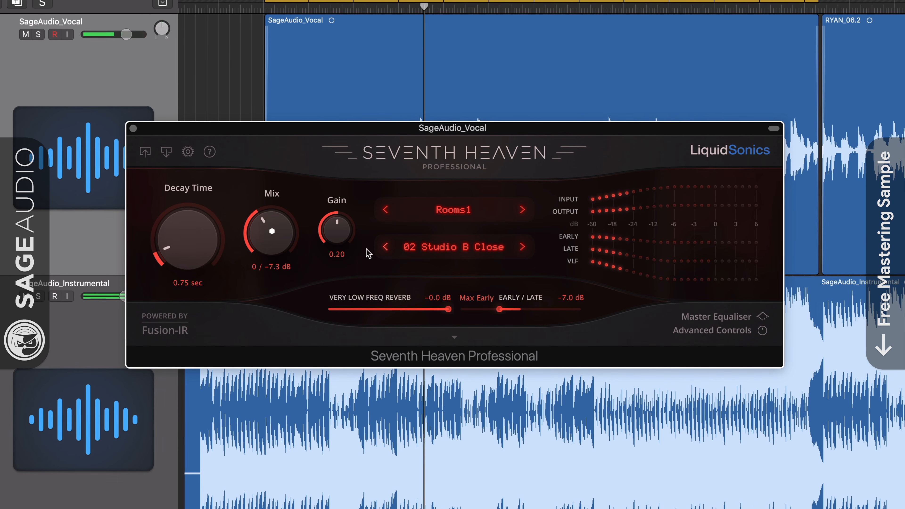
{"action": "left_click_drag", "start_coordinate": [256, 221], "coordinate": [252, 254]}
Step: Step through the Rooms1 studio presets, landing on 05 Studio D
{"action": "key", "text": "Down"}
{"action": "key", "text": "Down"}
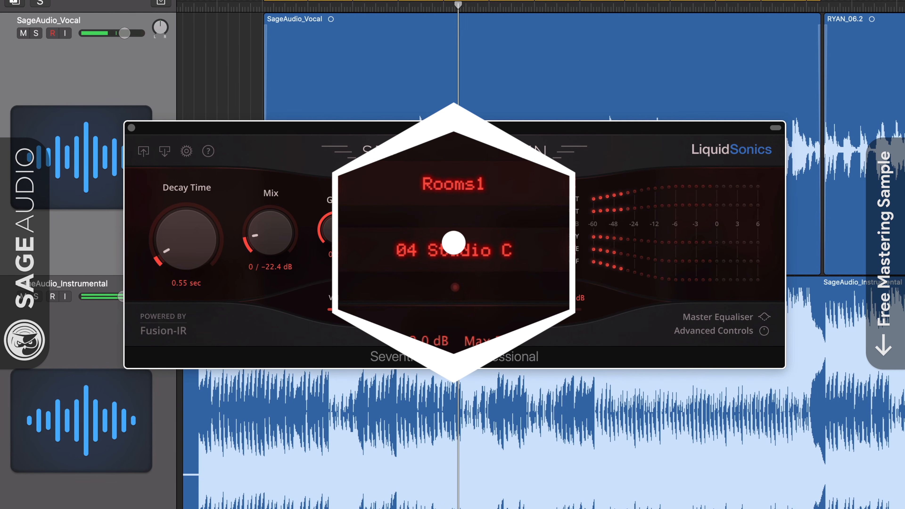
{"action": "key", "text": "Down"}
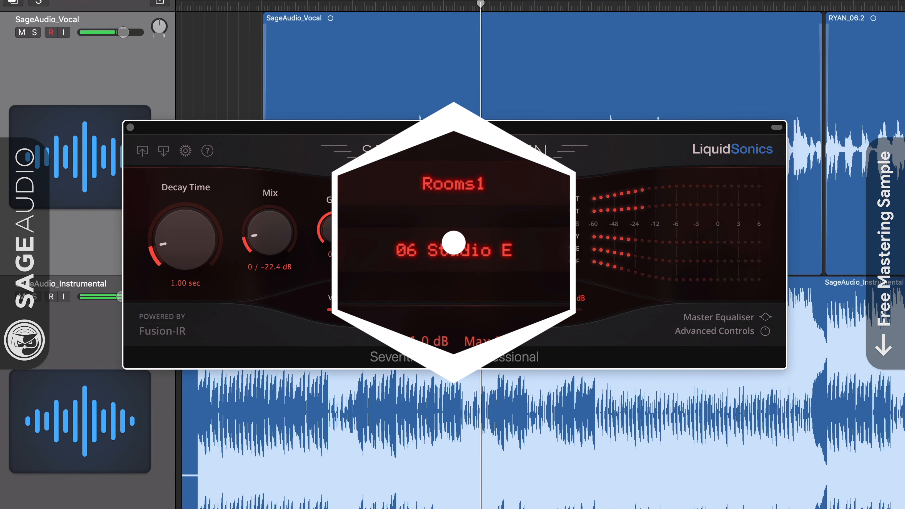
{"action": "key", "text": "Down"}
{"action": "key", "text": "Up"}
{"action": "key", "text": "Up"}
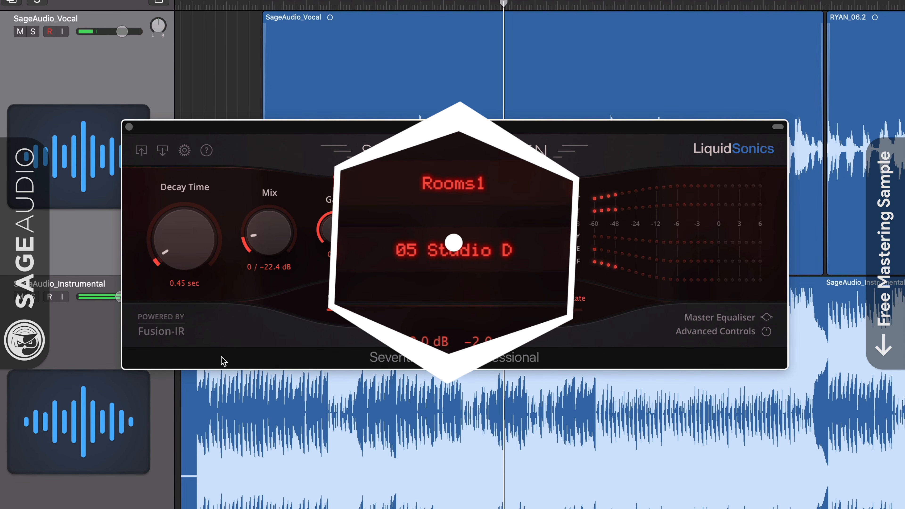
{"action": "mouse_move", "coordinate": [430, 134]}
{"action": "left_mouse_down"}
{"action": "mouse_move", "coordinate": [428, 141]}
{"action": "mouse_move", "coordinate": [428, 129]}
{"action": "left_mouse_up"}
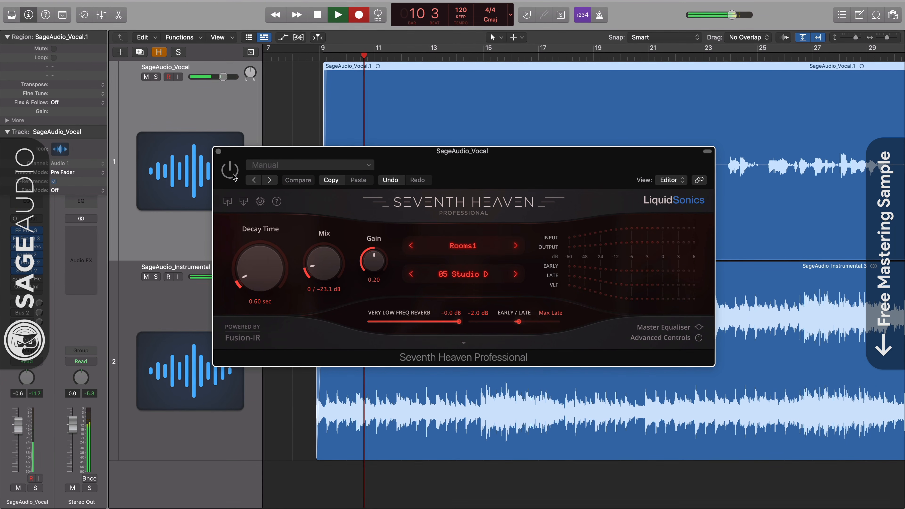
Step: Solo the vocal track and bypass Seventh Heaven to compare
{"action": "left_click", "coordinate": [233, 175]}
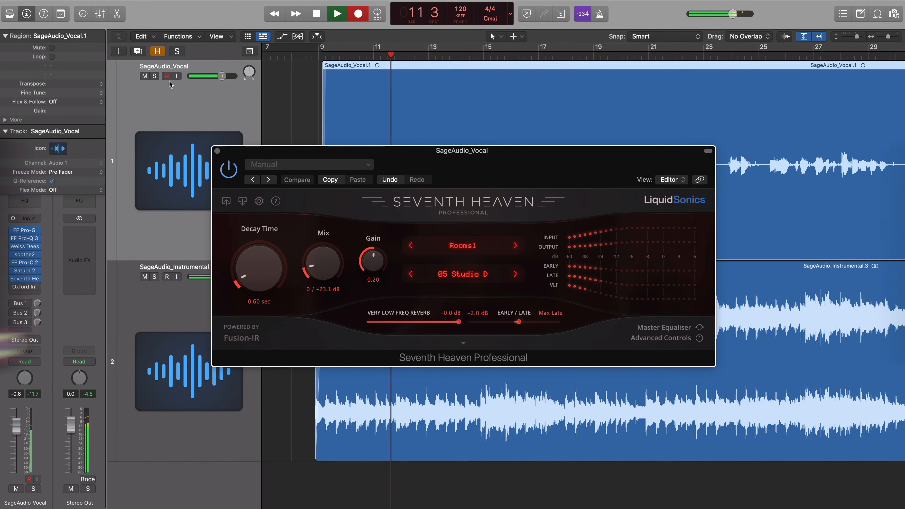
{"action": "left_click", "coordinate": [155, 76]}
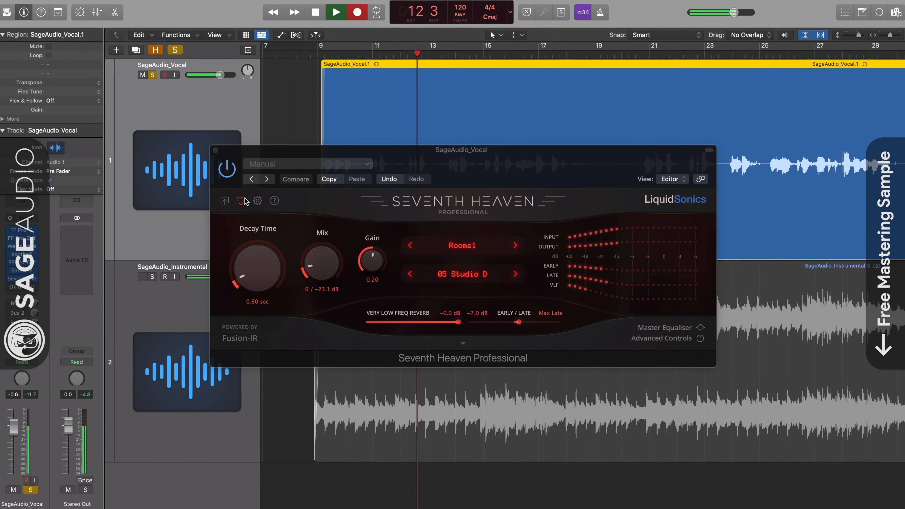
{"action": "left_click", "coordinate": [227, 170]}
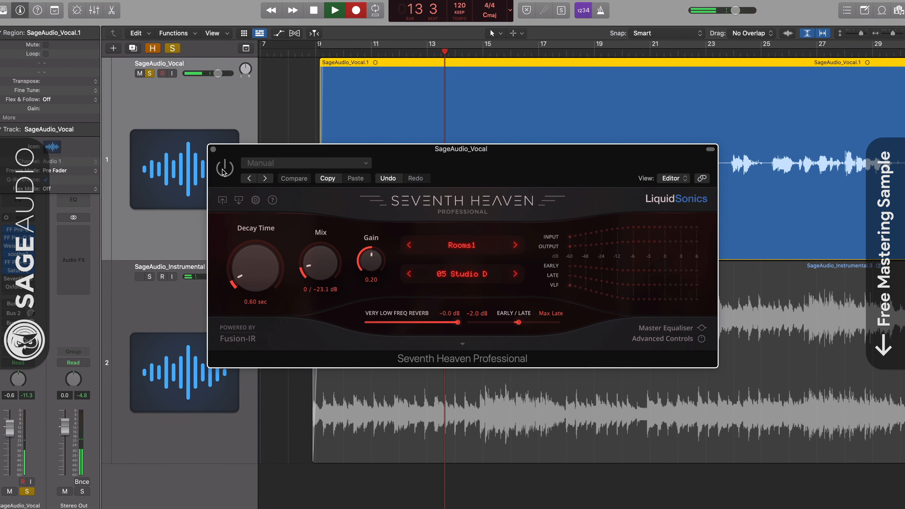
Step: Return to the 02 Studio B Close preset, re-enable the reverb, and set its mix to -20.7 dB
{"action": "left_click", "coordinate": [408, 274]}
{"action": "left_click", "coordinate": [409, 275]}
{"action": "left_click", "coordinate": [409, 275]}
{"action": "left_click", "coordinate": [222, 168]}
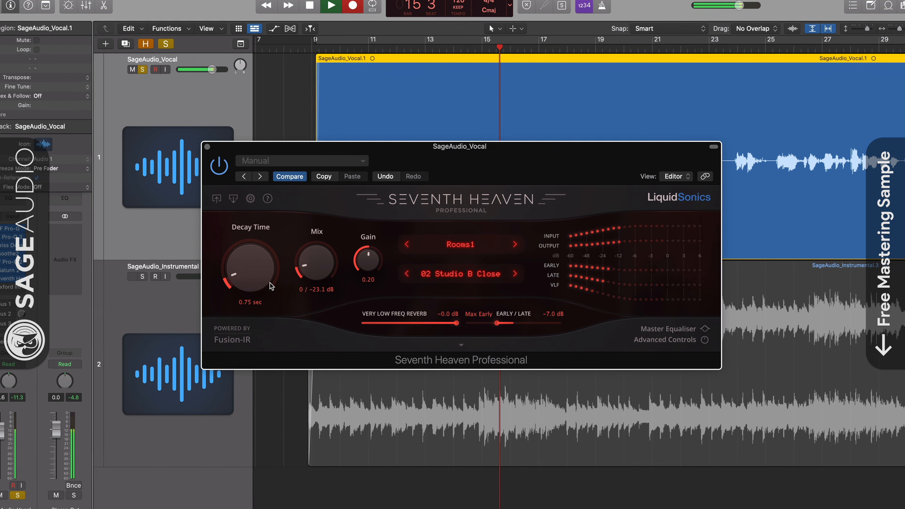
{"action": "left_click_drag", "start_coordinate": [316, 263], "coordinate": [300, 273]}
Step: Toggle Seventh Heaven's bypass in the full mix to compare, set its mix to -18.9 dB, and solo the vocal
{"action": "key", "text": "s"}
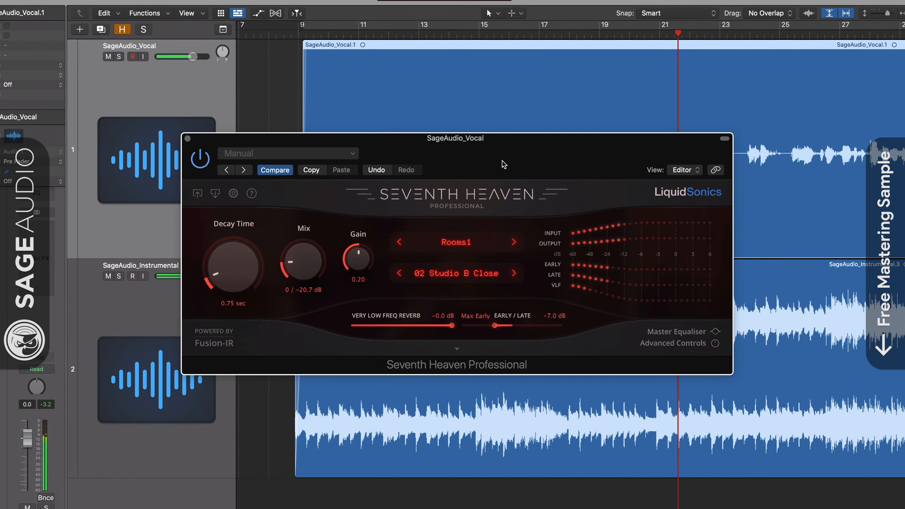
{"action": "left_click", "coordinate": [200, 158]}
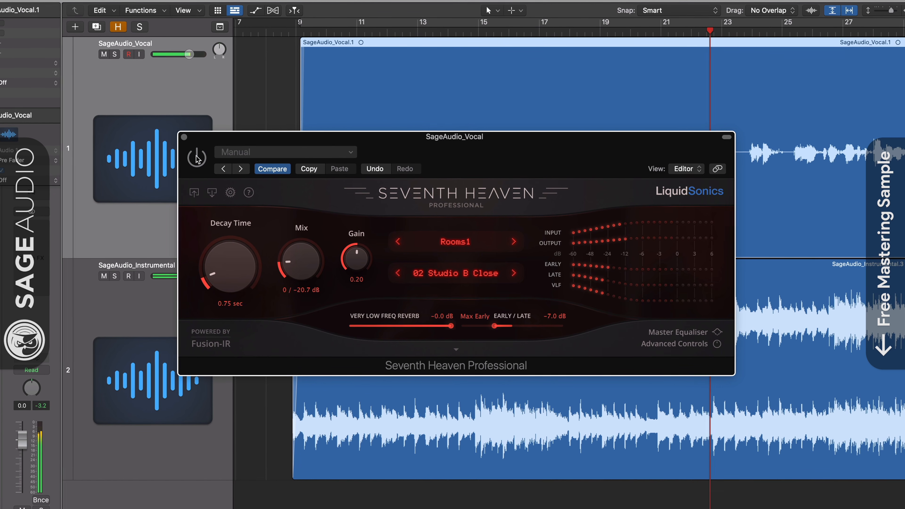
{"action": "left_click", "coordinate": [192, 157]}
{"action": "left_click_drag", "start_coordinate": [294, 269], "coordinate": [294, 266]}
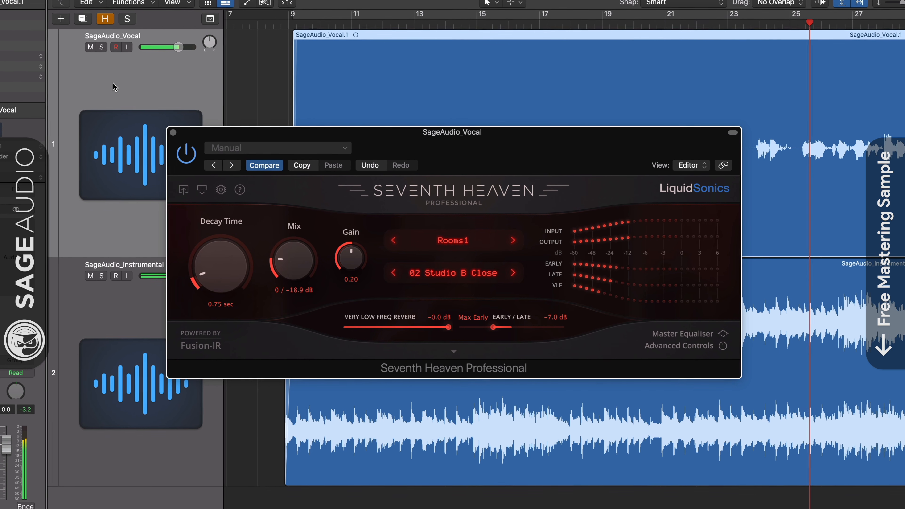
{"action": "left_click", "coordinate": [98, 46]}
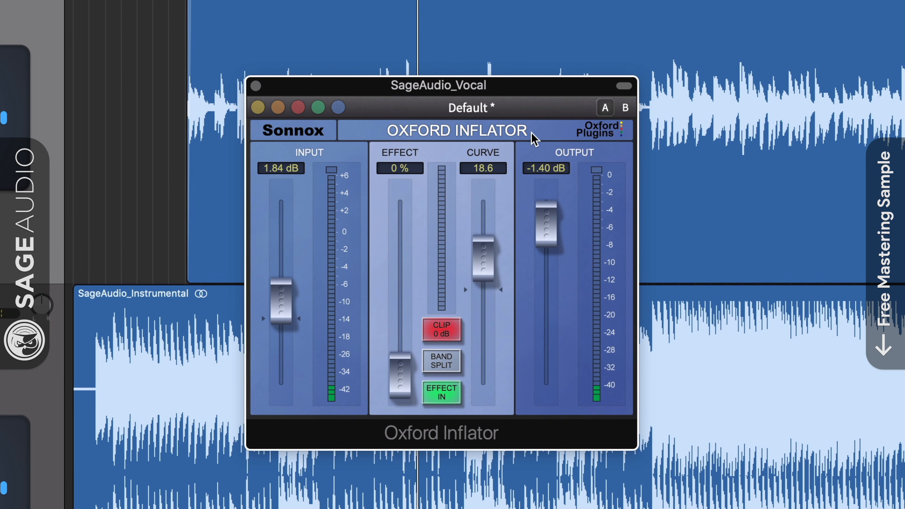
Step: Set Oxford Inflator's effect to 55.7%, curve to 19.5, input to 1.75 dB and output to -1.68 dB
{"action": "left_click_drag", "start_coordinate": [406, 392], "coordinate": [410, 318]}
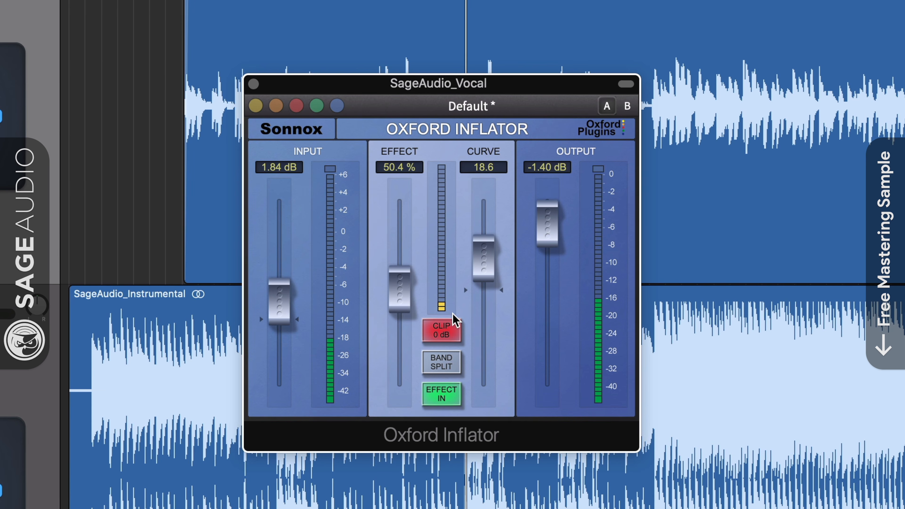
{"action": "mouse_move", "coordinate": [410, 310]}
{"action": "left_mouse_down"}
{"action": "mouse_move", "coordinate": [401, 337]}
{"action": "mouse_move", "coordinate": [408, 295]}
{"action": "left_mouse_up"}
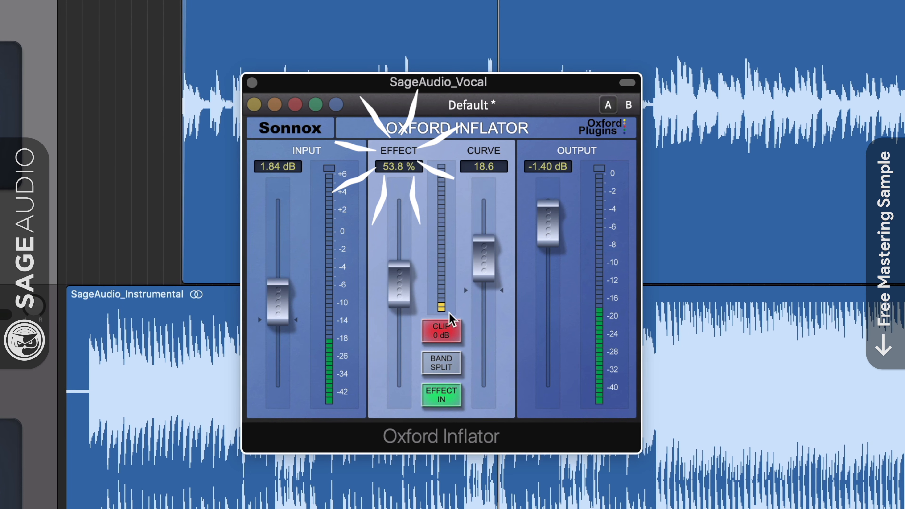
{"action": "left_click_drag", "start_coordinate": [278, 317], "coordinate": [277, 309]}
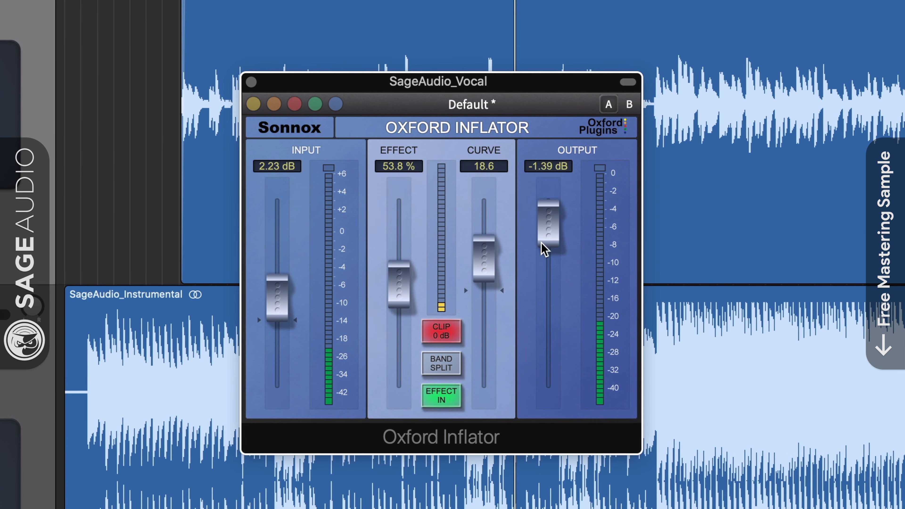
{"action": "left_click_drag", "start_coordinate": [546, 247], "coordinate": [546, 250]}
{"action": "mouse_move", "coordinate": [481, 269]}
{"action": "left_mouse_down"}
{"action": "mouse_move", "coordinate": [483, 294]}
{"action": "mouse_move", "coordinate": [486, 274]}
{"action": "left_mouse_up"}
{"action": "left_click_drag", "start_coordinate": [412, 307], "coordinate": [410, 381]}
{"action": "left_click_drag", "start_coordinate": [282, 312], "coordinate": [283, 317]}
{"action": "left_click_drag", "start_coordinate": [398, 359], "coordinate": [403, 273]}
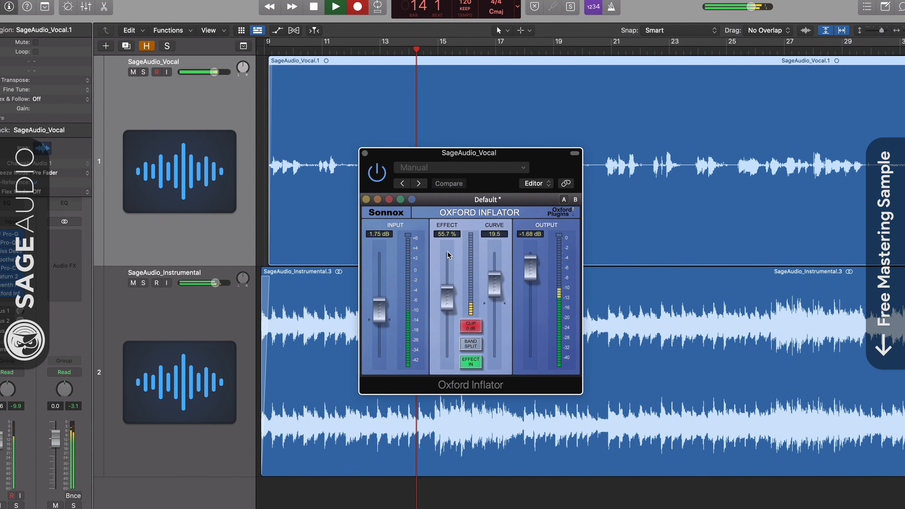
Step: Compare the vocal soloed and in the mix, and set Inflator's effect to 54.0% and curve to 19.4
{"action": "key", "text": "s"}
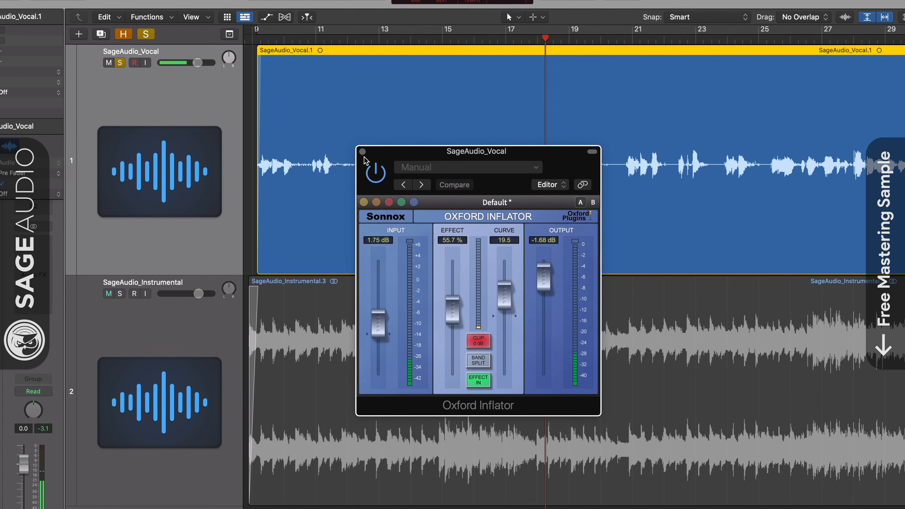
{"action": "left_click", "coordinate": [146, 35]}
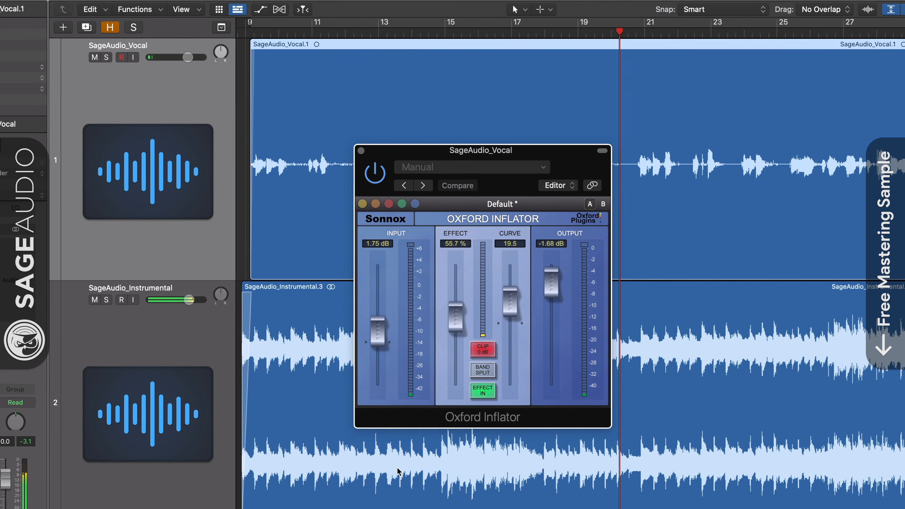
{"action": "left_click_drag", "start_coordinate": [461, 330], "coordinate": [461, 357]}
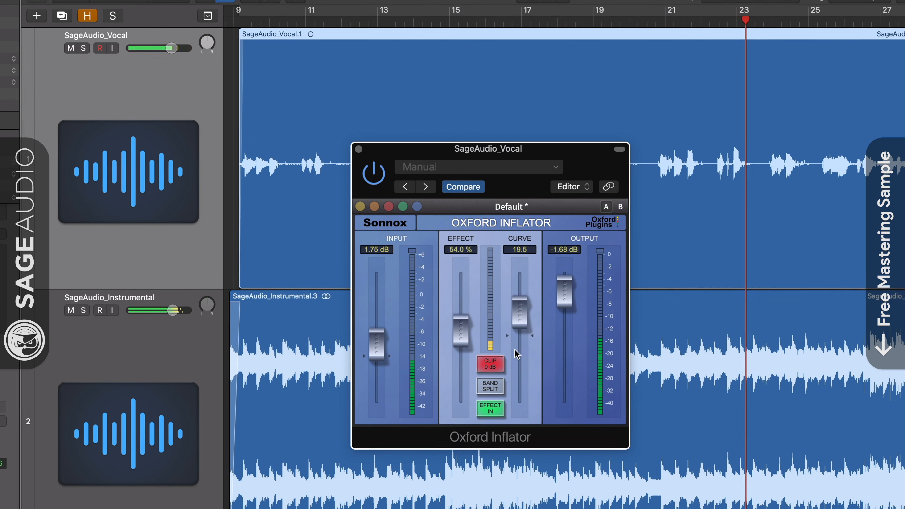
{"action": "mouse_move", "coordinate": [526, 319]}
{"action": "left_mouse_down"}
{"action": "mouse_move", "coordinate": [527, 385]}
{"action": "mouse_move", "coordinate": [529, 324]}
{"action": "mouse_move", "coordinate": [533, 334]}
{"action": "left_mouse_up"}
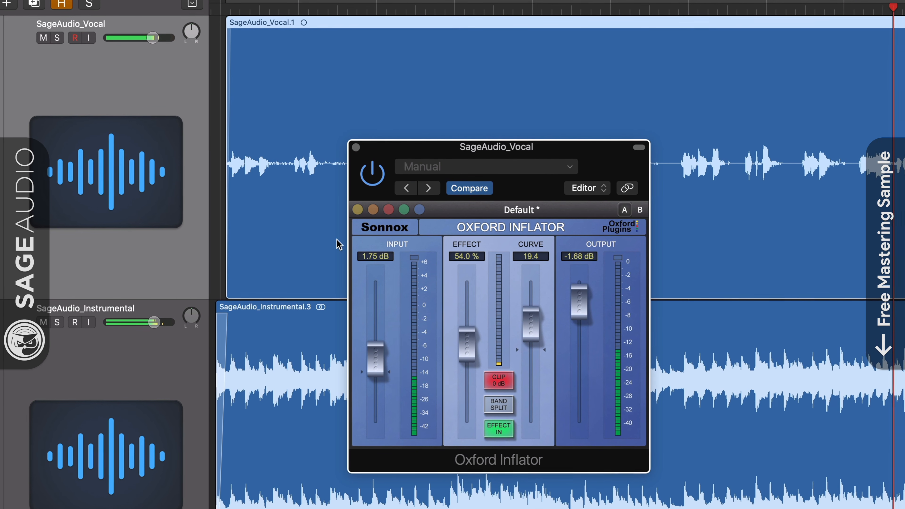
Step: Solo the vocal track and toggle Oxford Inflator's bypass to compare
{"action": "left_click", "coordinate": [55, 37]}
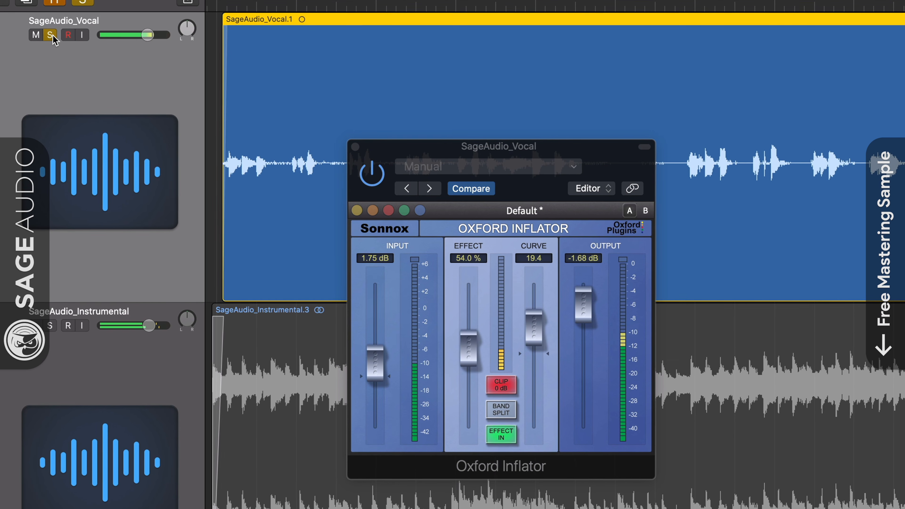
{"action": "left_click", "coordinate": [370, 174]}
{"action": "left_click", "coordinate": [371, 174]}
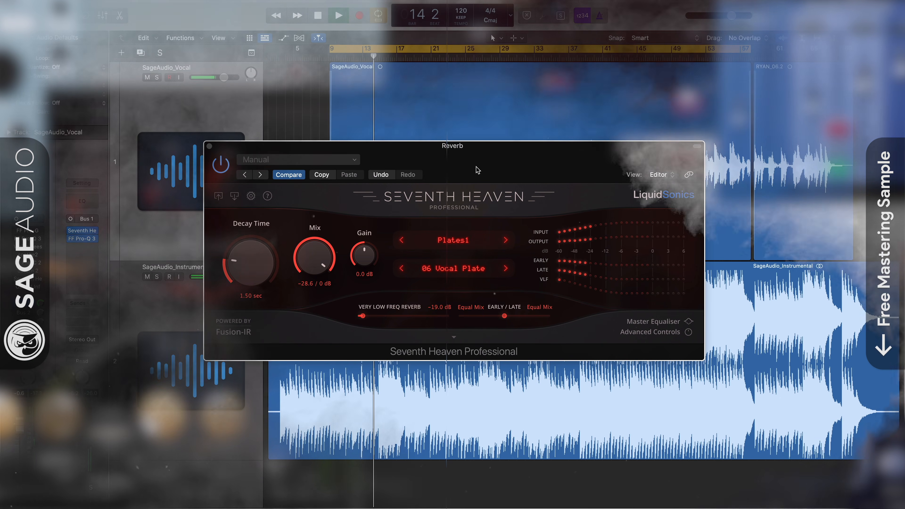
Step: Close Seventh Heaven and open the FF Pro-Q 3 on the Reverb bus
{"action": "left_click", "coordinate": [209, 147]}
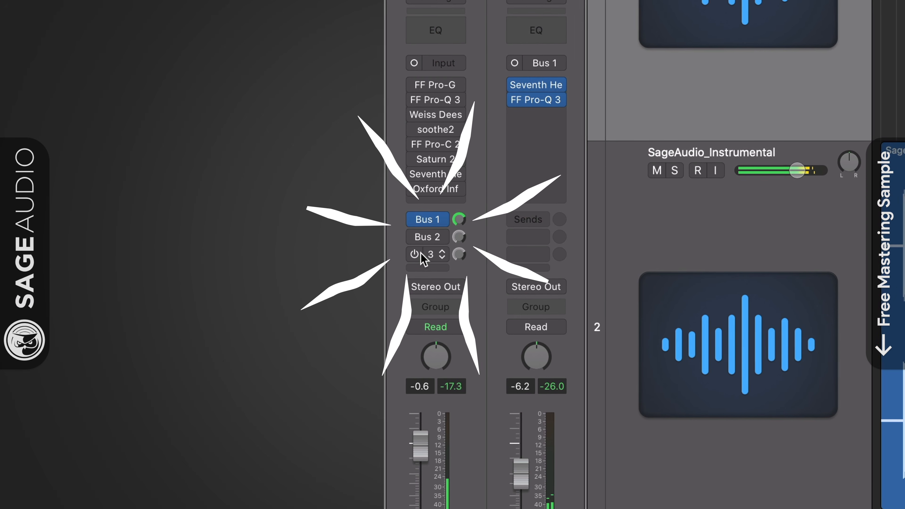
{"action": "left_click", "coordinate": [426, 222]}
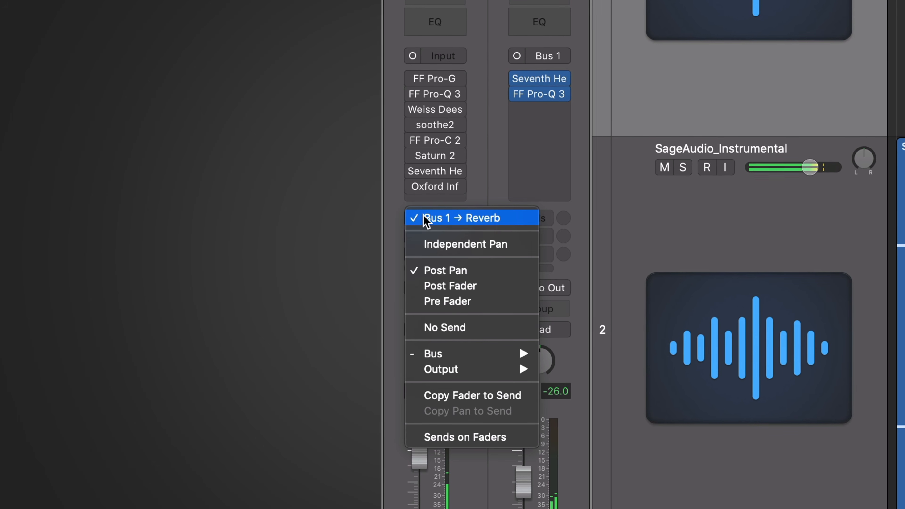
{"action": "left_click", "coordinate": [523, 155]}
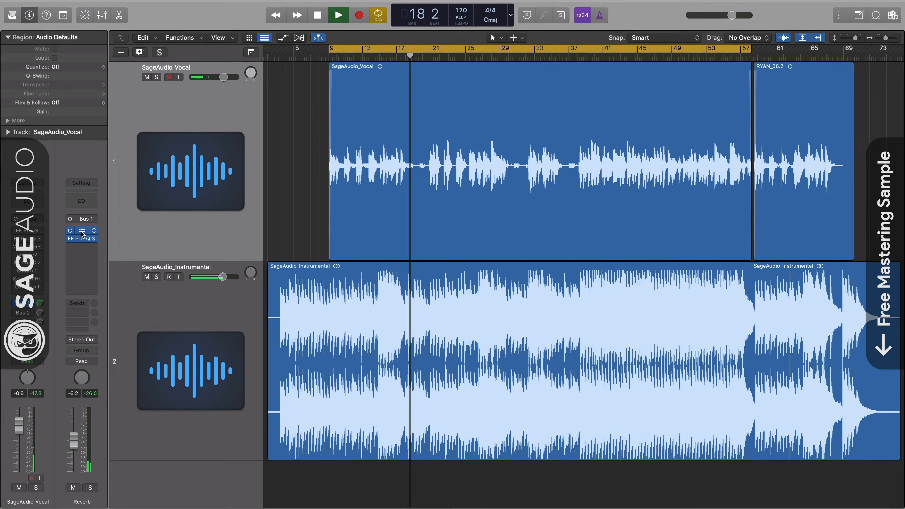
{"action": "left_click", "coordinate": [487, 93]}
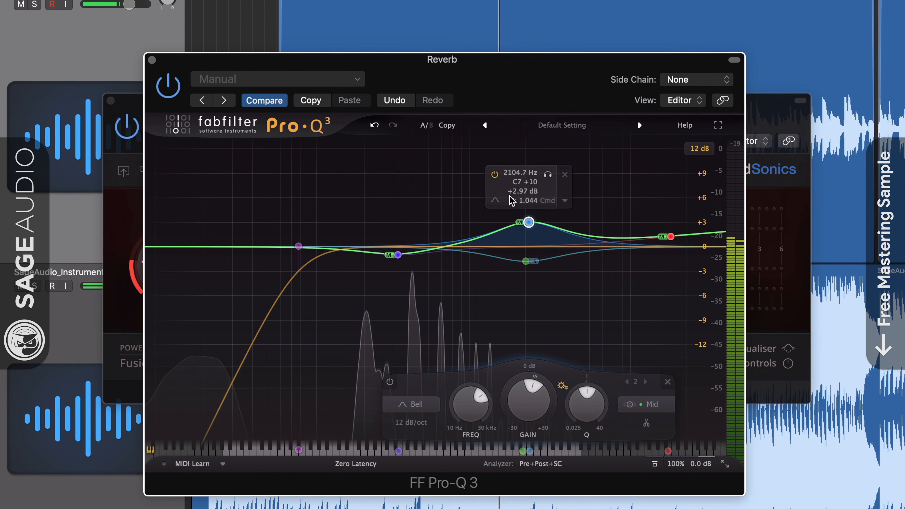
Step: Audition the mid and side bell bands of the reverb bus EQ individually
{"action": "left_click", "coordinate": [526, 262]}
{"action": "left_click_drag", "start_coordinate": [525, 289], "coordinate": [524, 283]}
{"action": "left_click", "coordinate": [557, 316]}
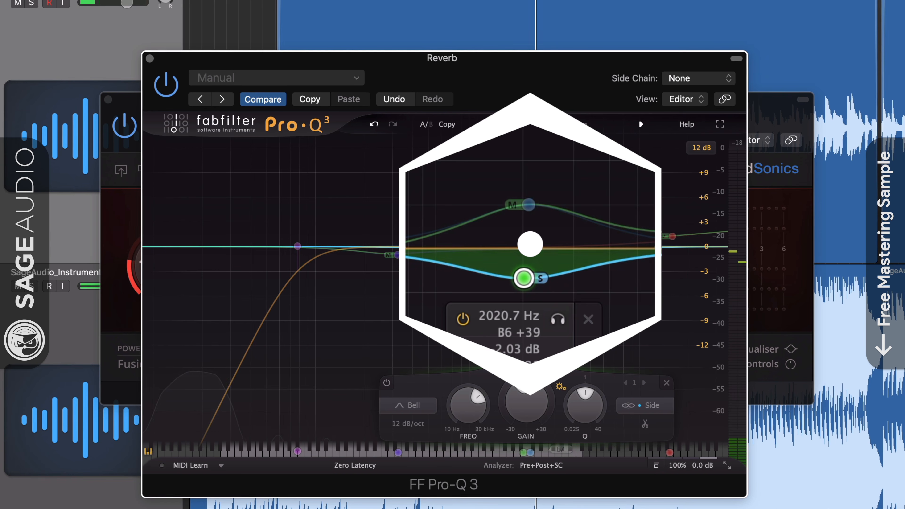
{"action": "left_click", "coordinate": [529, 205]}
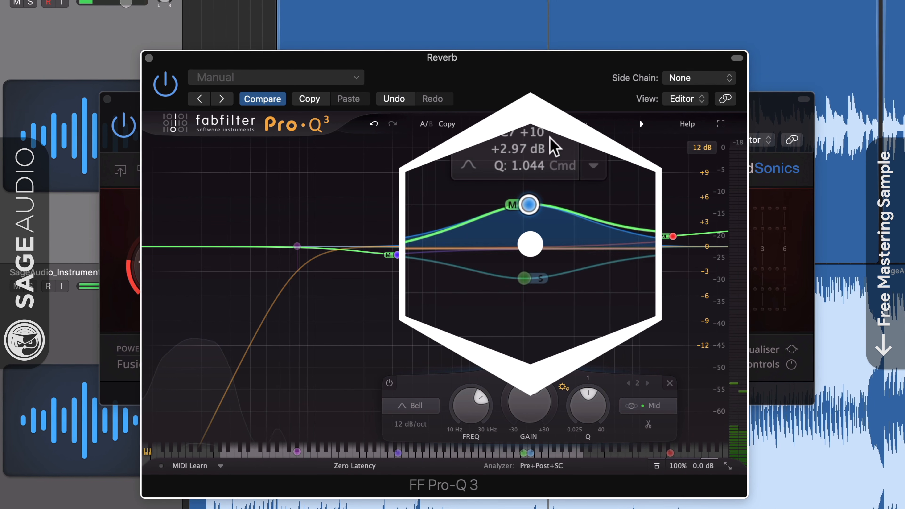
{"action": "left_click", "coordinate": [561, 135]}
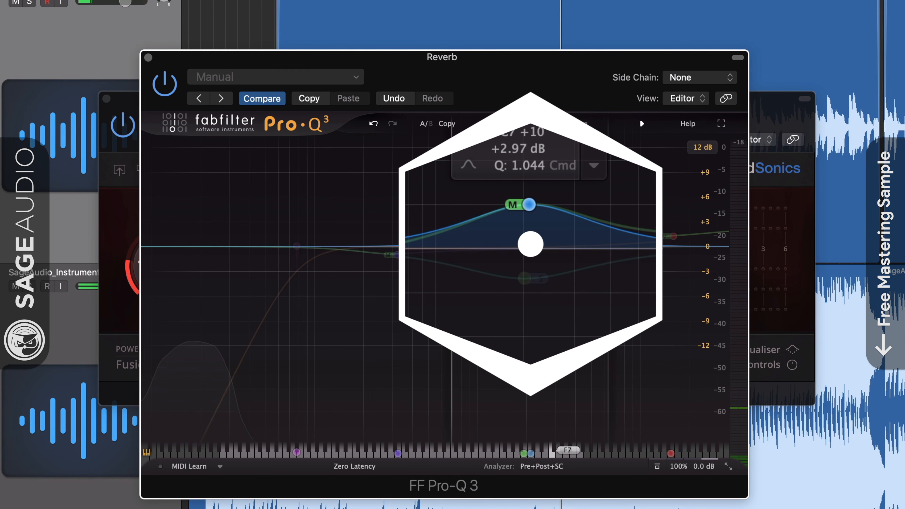
{"action": "mouse_move", "coordinate": [563, 134]}
{"action": "left_mouse_down"}
{"action": "mouse_move", "coordinate": [550, 134]}
{"action": "mouse_move", "coordinate": [568, 134]}
{"action": "left_mouse_up"}
{"action": "left_click_drag", "start_coordinate": [551, 175], "coordinate": [547, 175]}
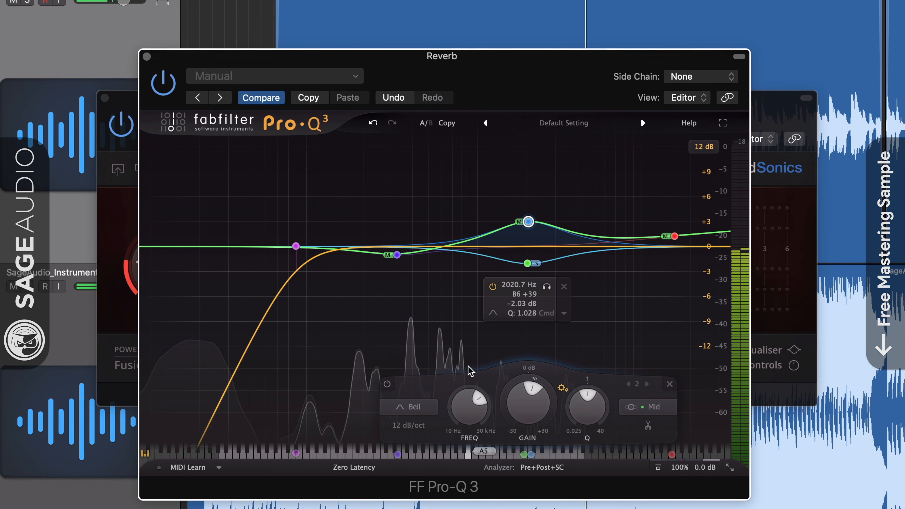
Step: Raise the reverb bus EQ's low cut to about 83 Hz and close the EQ
{"action": "mouse_move", "coordinate": [285, 248]}
{"action": "left_click_drag", "start_coordinate": [284, 247], "coordinate": [301, 246]}
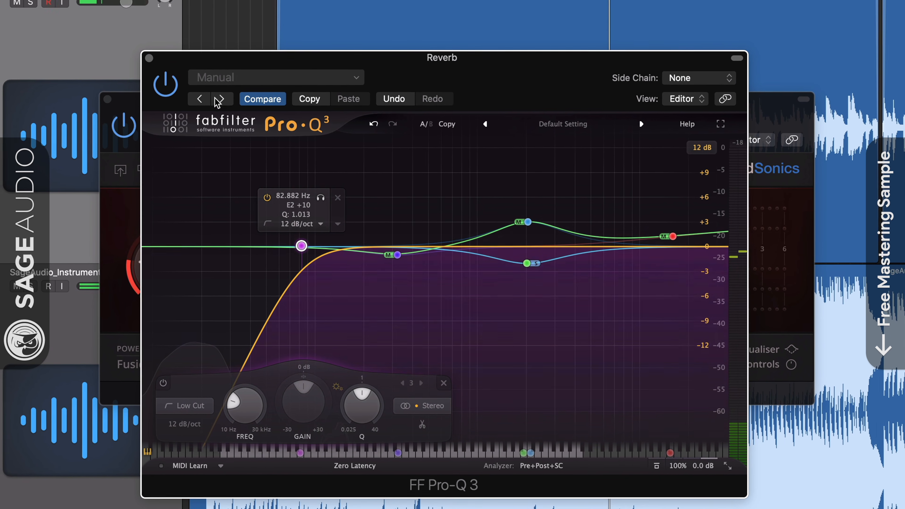
{"action": "left_click", "coordinate": [148, 57]}
Step: Open Seventh Heaven on the Reverb bus, set its mix to -13.7 dB, and close it
{"action": "left_click", "coordinate": [107, 99]}
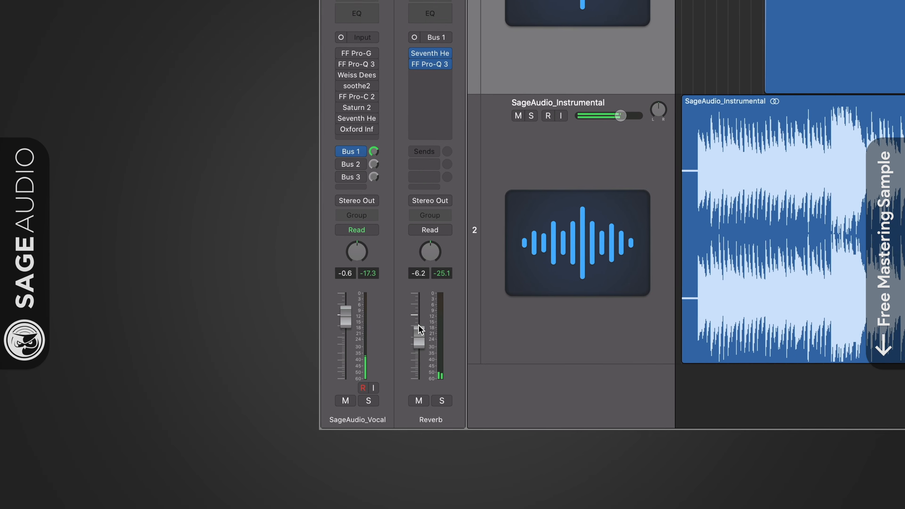
{"action": "left_click_drag", "start_coordinate": [419, 334], "coordinate": [420, 335]}
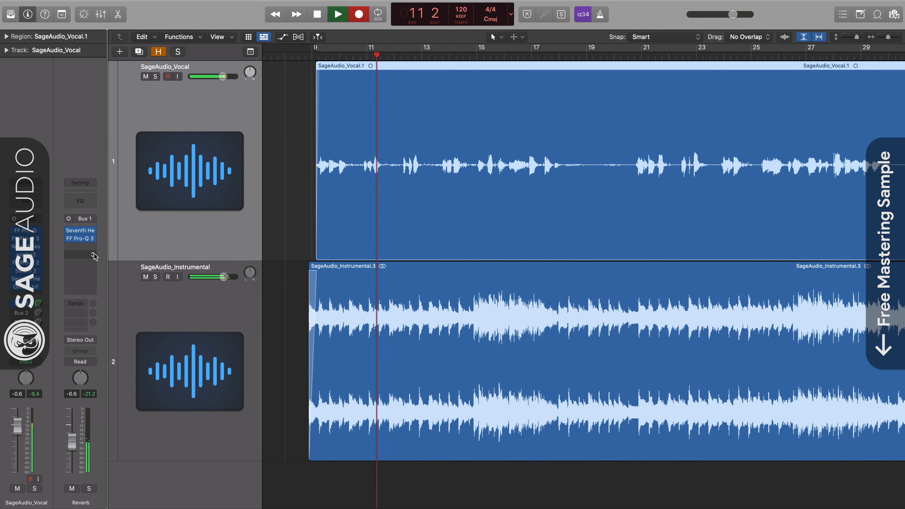
{"action": "left_click", "coordinate": [81, 230]}
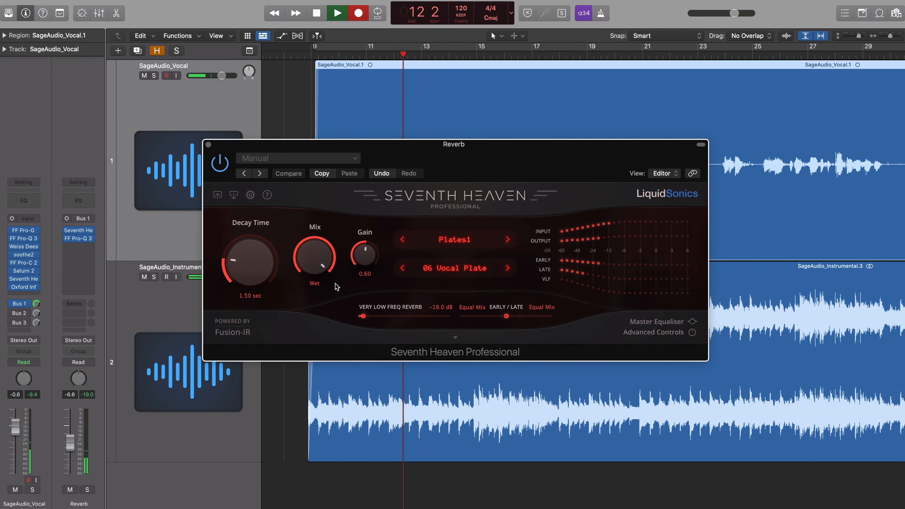
{"action": "mouse_move", "coordinate": [306, 272]}
{"action": "left_mouse_down"}
{"action": "mouse_move", "coordinate": [306, 290]}
{"action": "mouse_move", "coordinate": [305, 272]}
{"action": "left_mouse_up"}
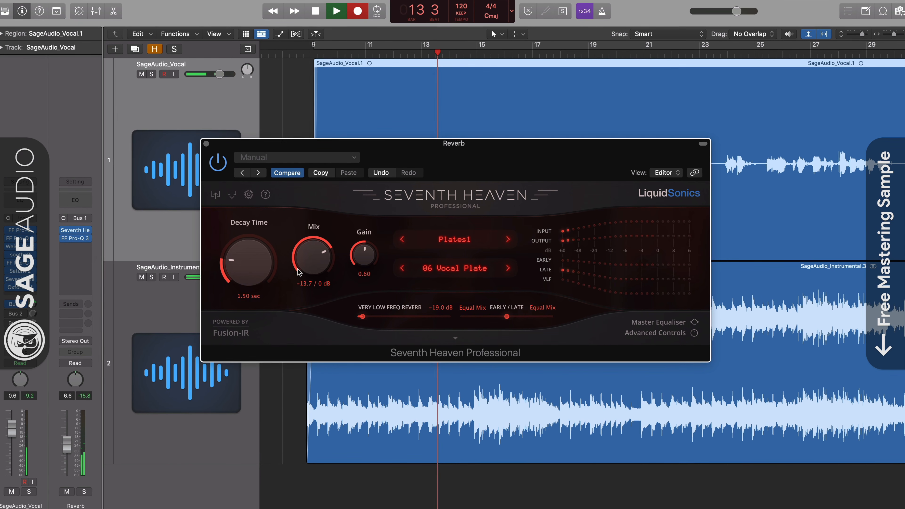
{"action": "left_click", "coordinate": [204, 143]}
Step: Open the reverb bus Pro-Q 3 and toggle its bypass to compare
{"action": "left_click", "coordinate": [71, 238]}
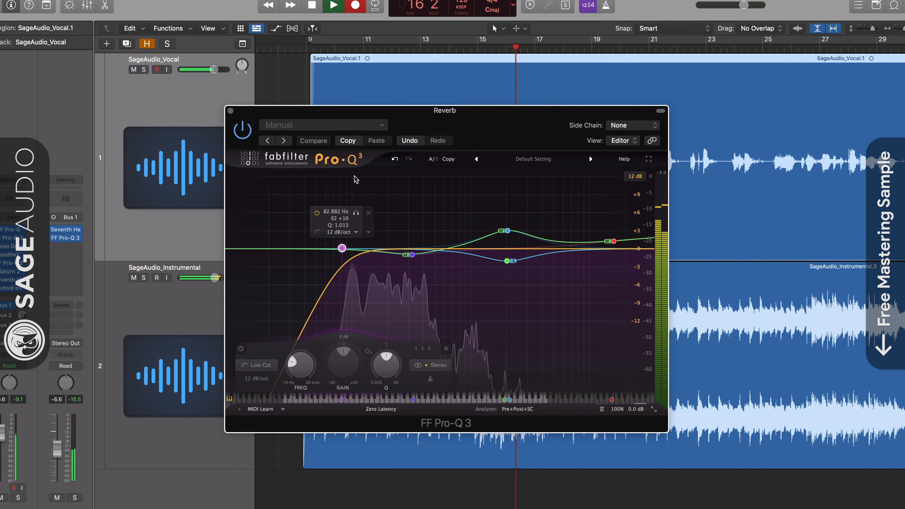
{"action": "left_click", "coordinate": [242, 130]}
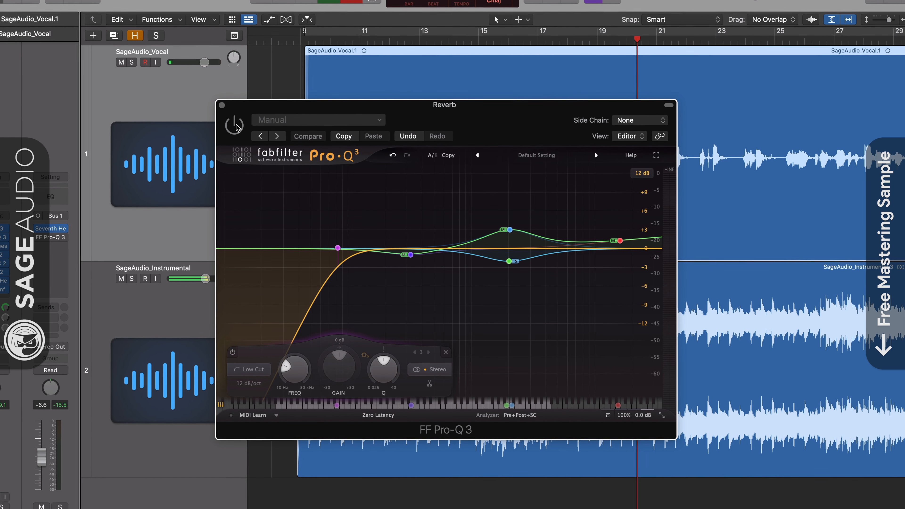
{"action": "left_click", "coordinate": [234, 124]}
{"action": "mouse_move", "coordinate": [522, 206]}
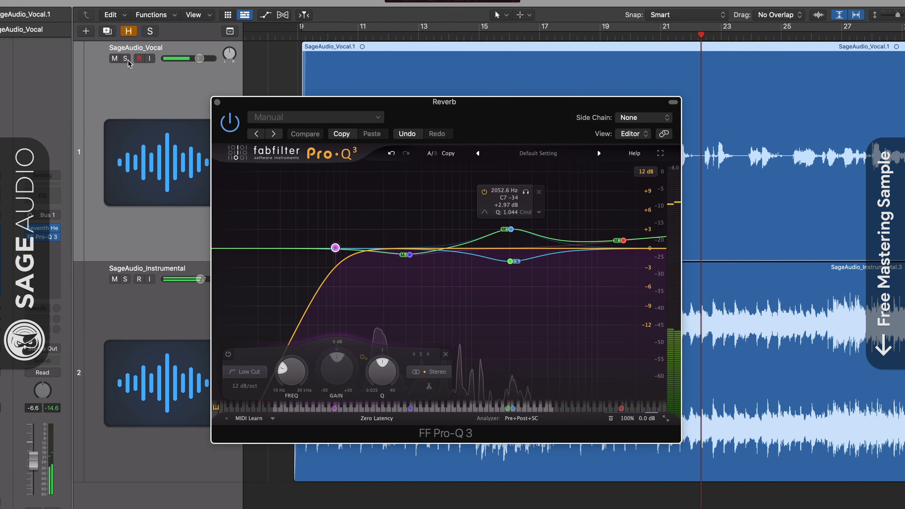
Step: Solo the vocal, audition the mid and side EQ bands individually, and unsolo the vocal
{"action": "key", "text": "s"}
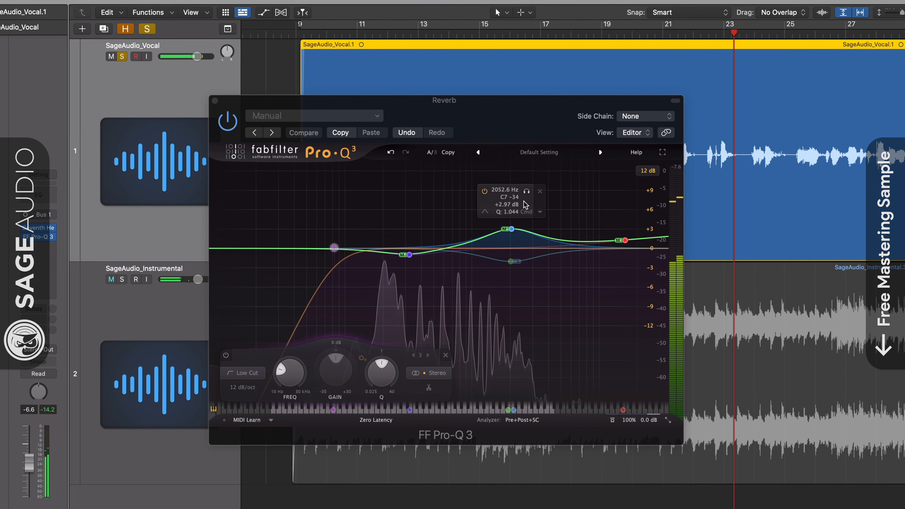
{"action": "left_click", "coordinate": [526, 193]}
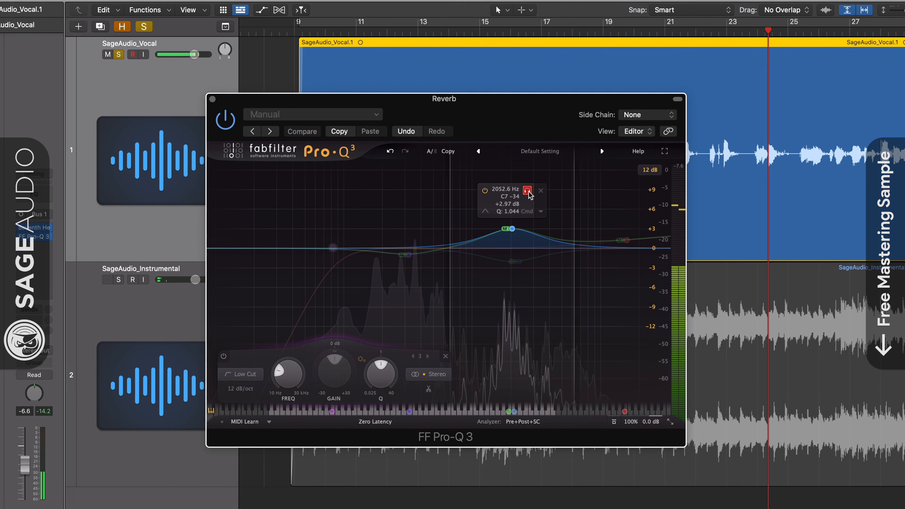
{"action": "left_click", "coordinate": [516, 264]}
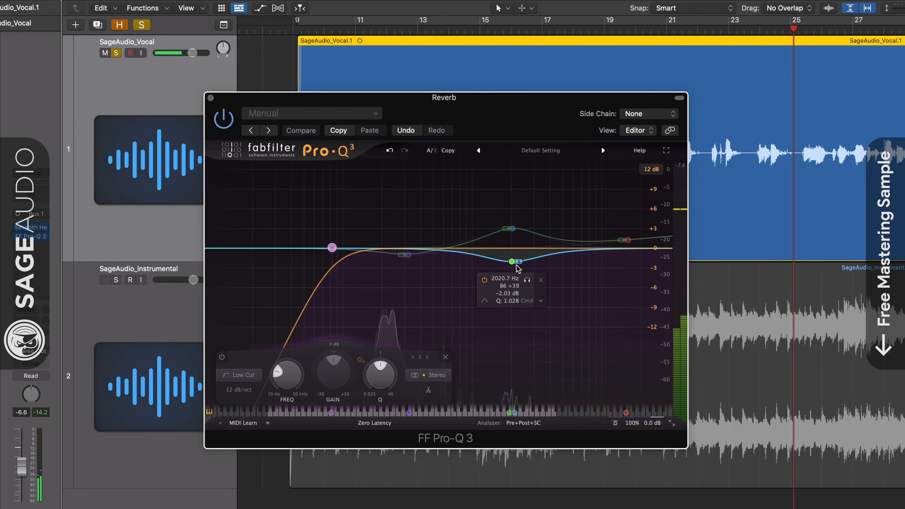
{"action": "left_click", "coordinate": [527, 282]}
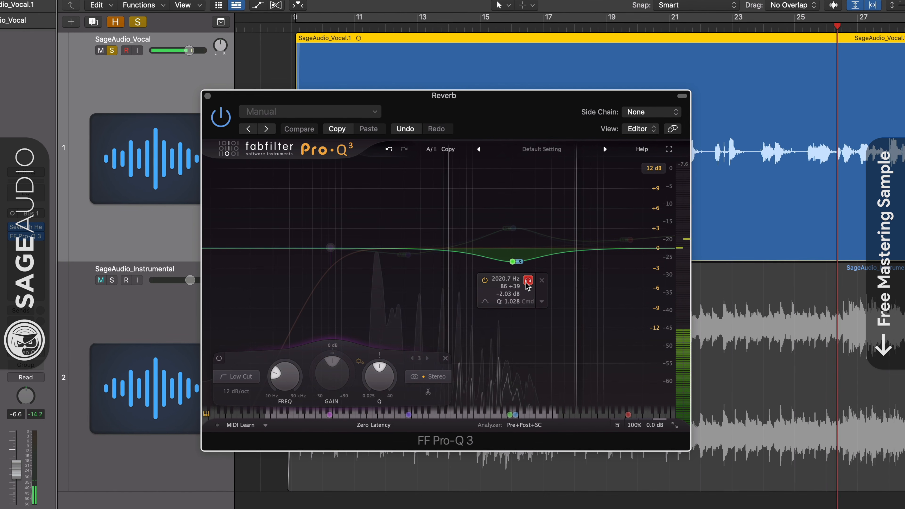
{"action": "left_click", "coordinate": [527, 282]}
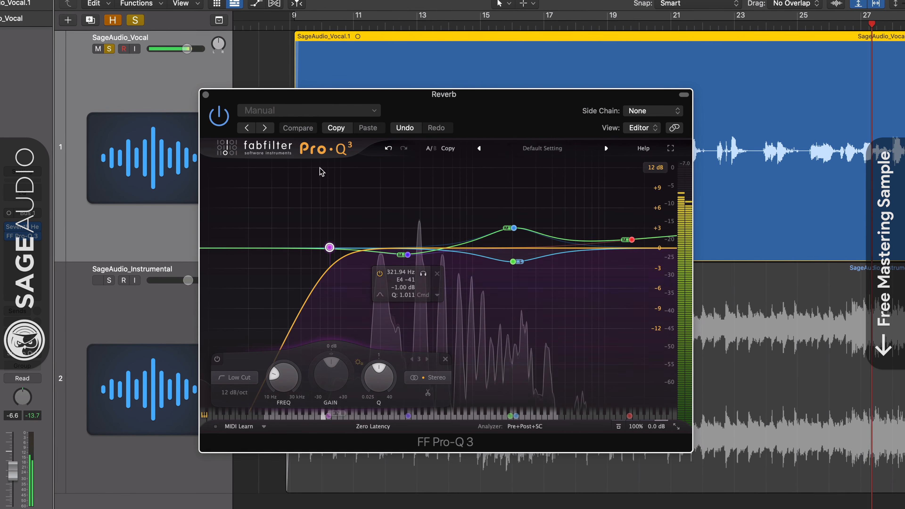
{"action": "left_click", "coordinate": [107, 48]}
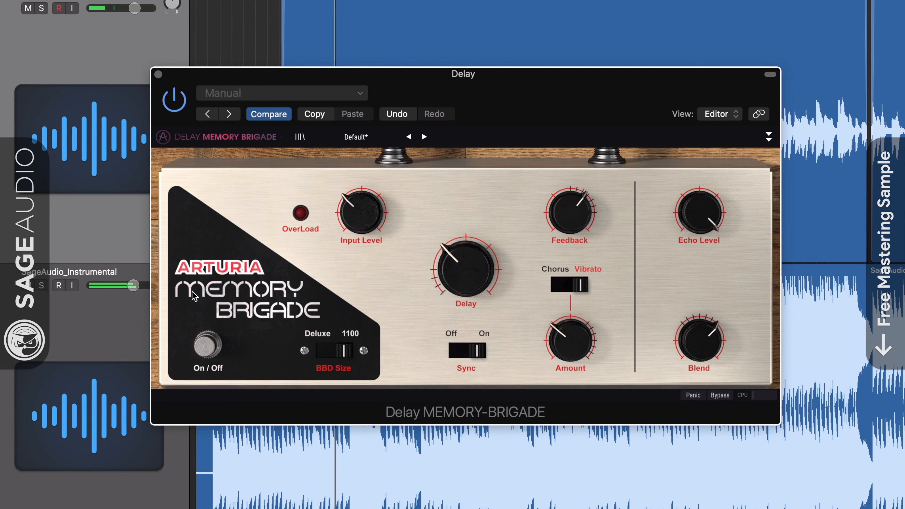
Step: Adjust Memory Brigade delay's input level, delay time and modulation amount, and solo the vocal
{"action": "mouse_move", "coordinate": [361, 218]}
{"action": "left_mouse_down"}
{"action": "mouse_move", "coordinate": [361, 236]}
{"action": "mouse_move", "coordinate": [361, 215]}
{"action": "left_mouse_up"}
{"action": "mouse_move", "coordinate": [466, 270]}
{"action": "left_mouse_down"}
{"action": "mouse_move", "coordinate": [466, 280]}
{"action": "mouse_move", "coordinate": [466, 269]}
{"action": "left_mouse_up"}
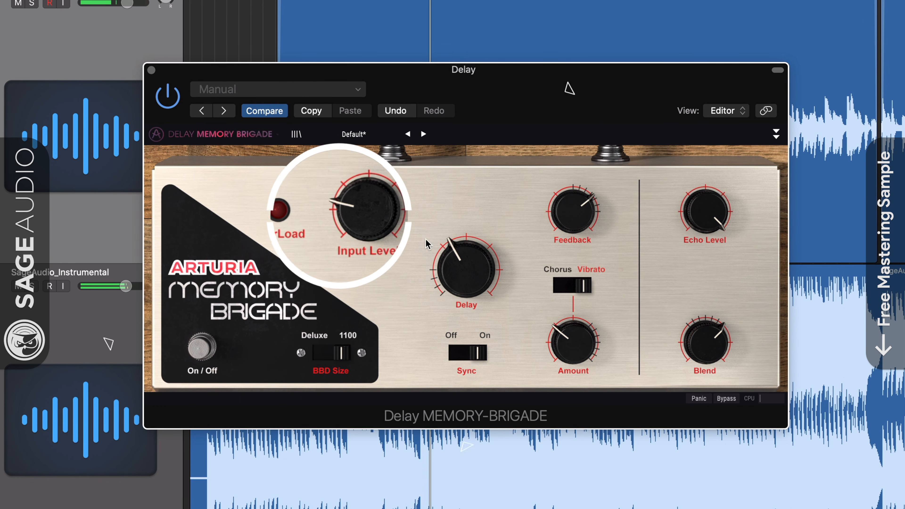
{"action": "left_click_drag", "start_coordinate": [367, 228], "coordinate": [367, 219]}
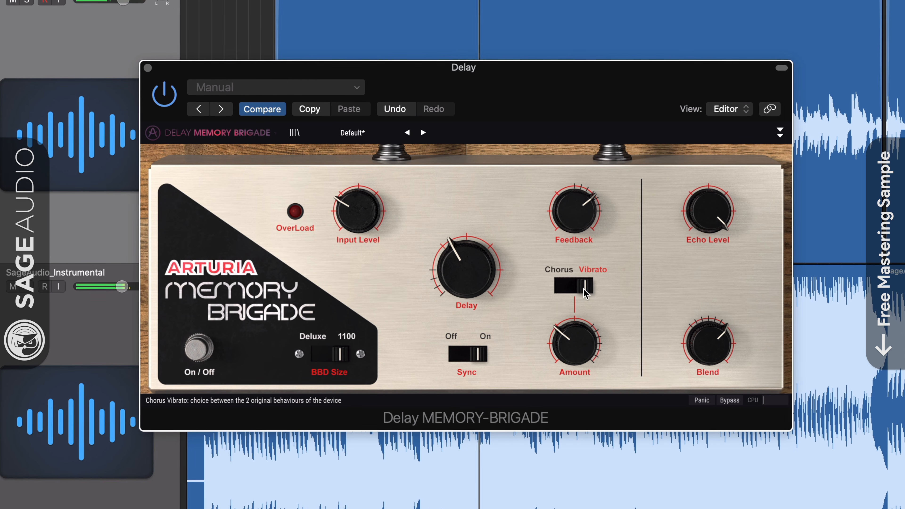
{"action": "left_click_drag", "start_coordinate": [575, 343], "coordinate": [575, 339]}
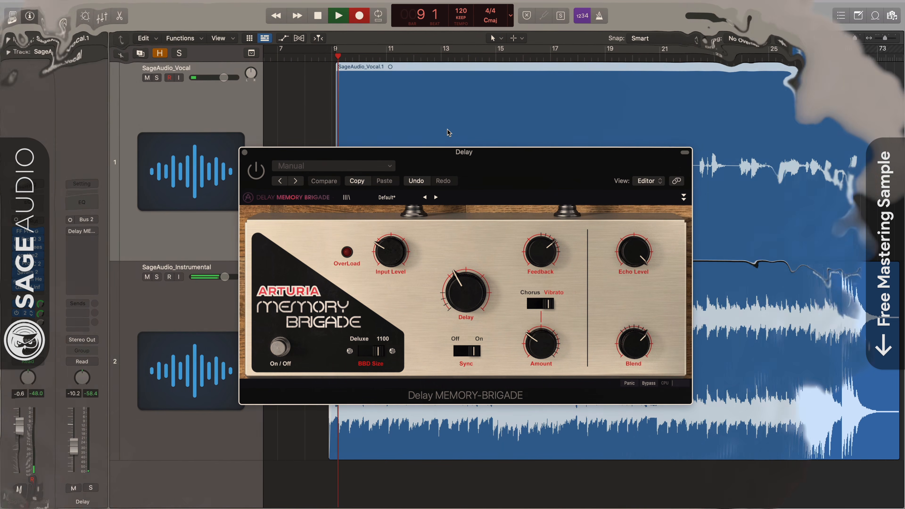
{"action": "left_click", "coordinate": [157, 77]}
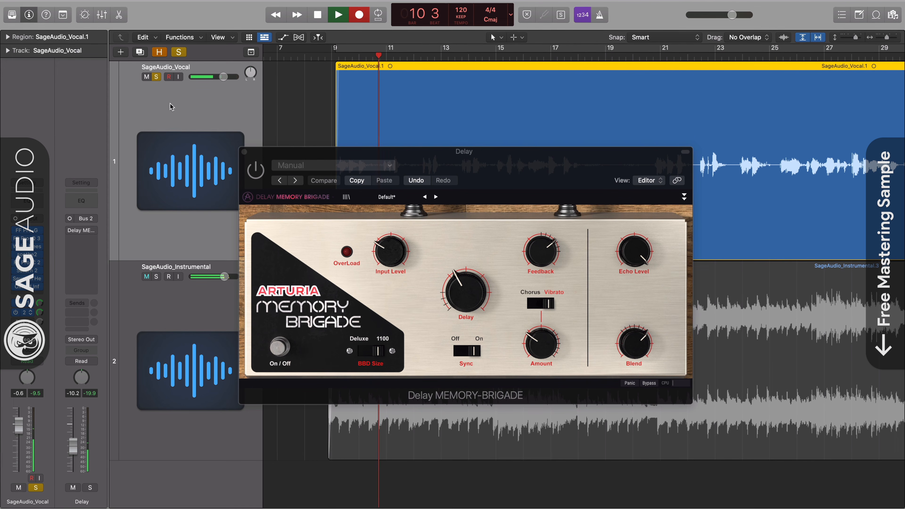
Step: Switch Memory Brigade on and audition the delay by soloing and unsoloing the Delay bus and the vocal
{"action": "left_click", "coordinate": [256, 171]}
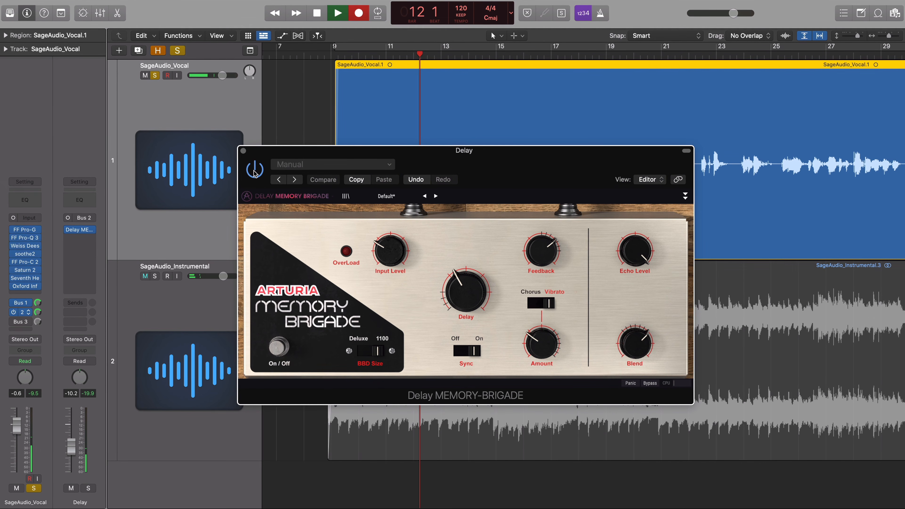
{"action": "left_click", "coordinate": [89, 488]}
{"action": "left_click", "coordinate": [35, 491]}
{"action": "left_click", "coordinate": [32, 491]}
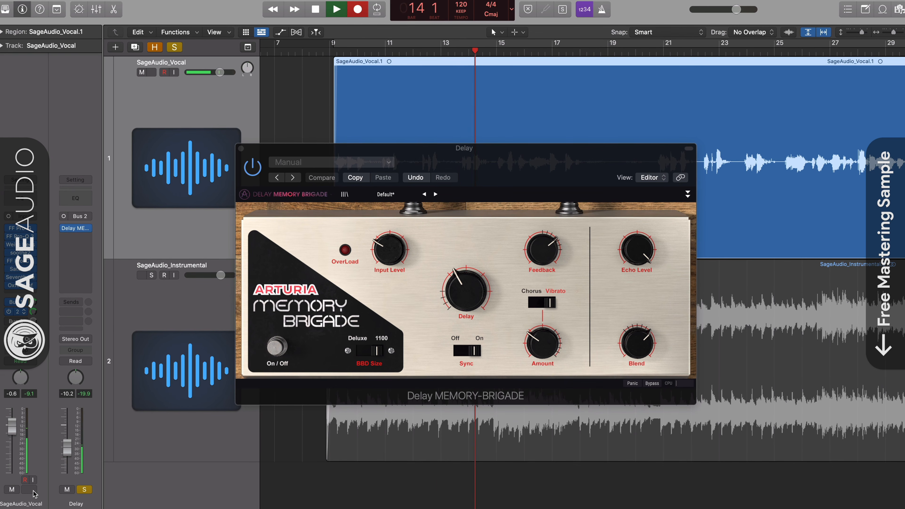
{"action": "left_click", "coordinate": [29, 491]}
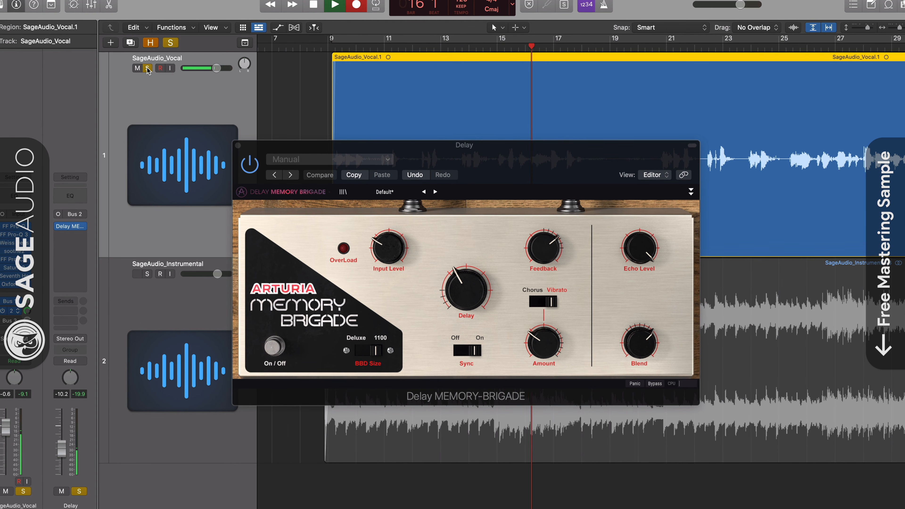
{"action": "left_click", "coordinate": [24, 491]}
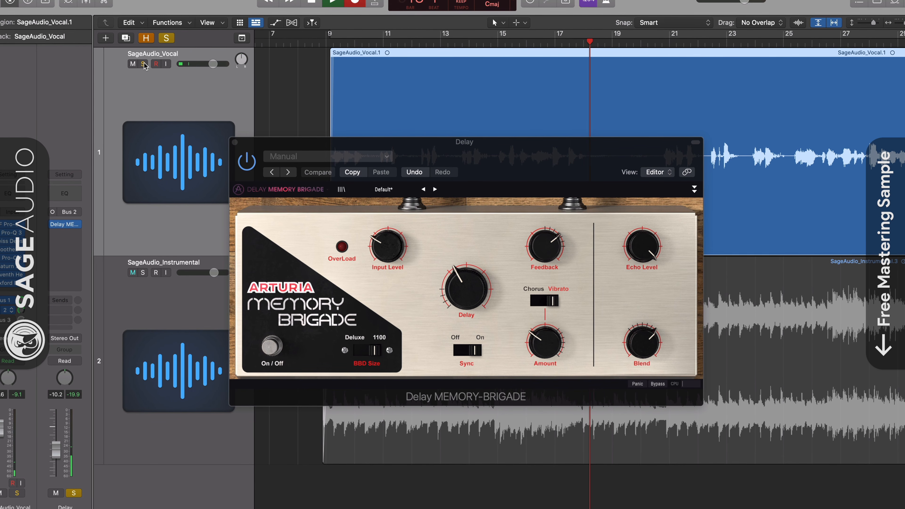
{"action": "left_click", "coordinate": [74, 493]}
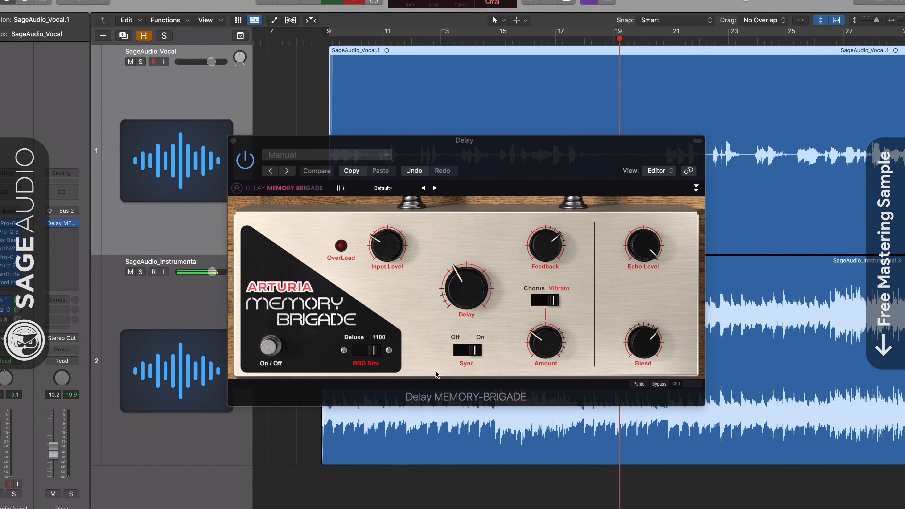
Step: Lower the Delay bus fader to about -10.4 dB and toggle Memory Brigade's bypass off and on to compare
{"action": "left_click_drag", "start_coordinate": [546, 150], "coordinate": [554, 153]}
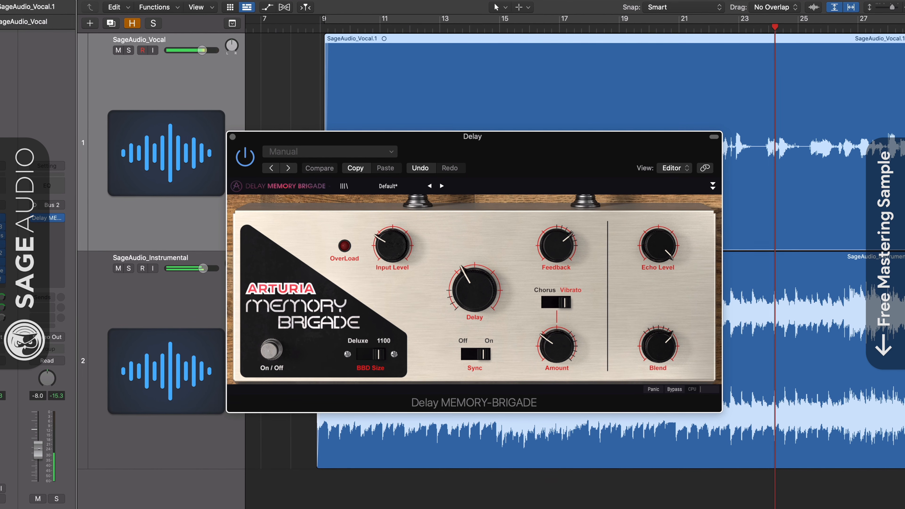
{"action": "left_click_drag", "start_coordinate": [38, 455], "coordinate": [38, 455]}
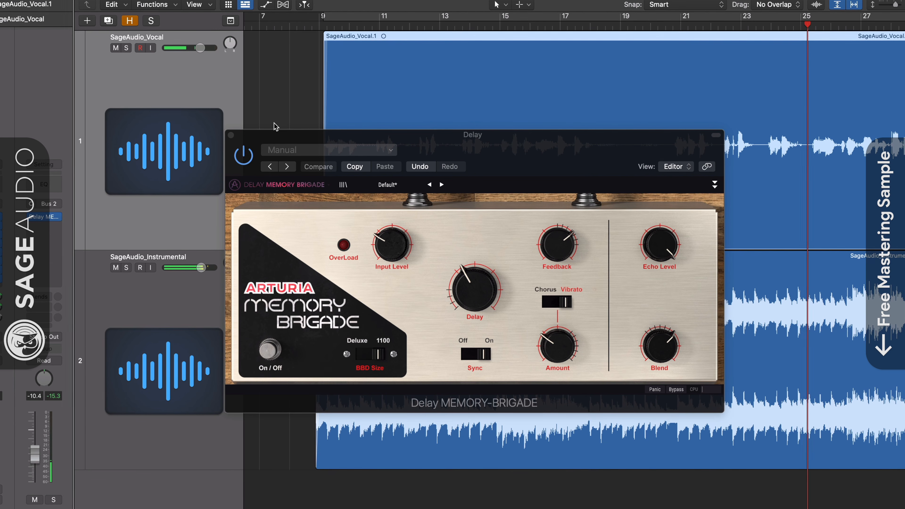
{"action": "left_click", "coordinate": [242, 153]}
{"action": "left_click", "coordinate": [241, 153]}
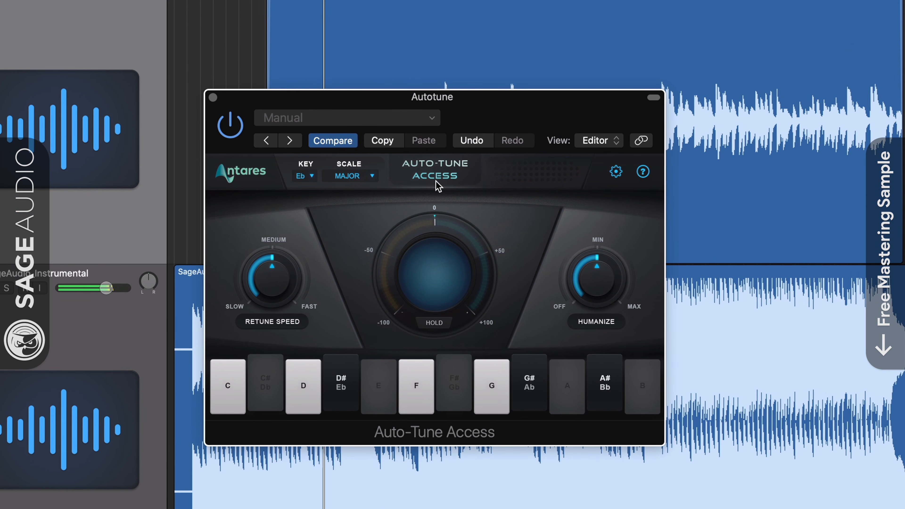
Step: Adjust Auto-Tune's retune speed and check the Autotune bus's sends to the Reverb and Delay buses
{"action": "left_click_drag", "start_coordinate": [304, 284], "coordinate": [262, 317]}
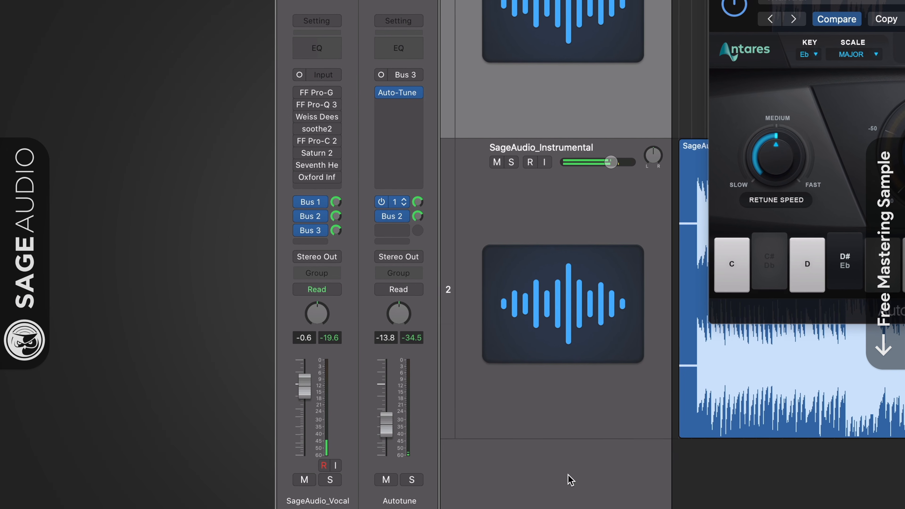
{"action": "left_click", "coordinate": [396, 206]}
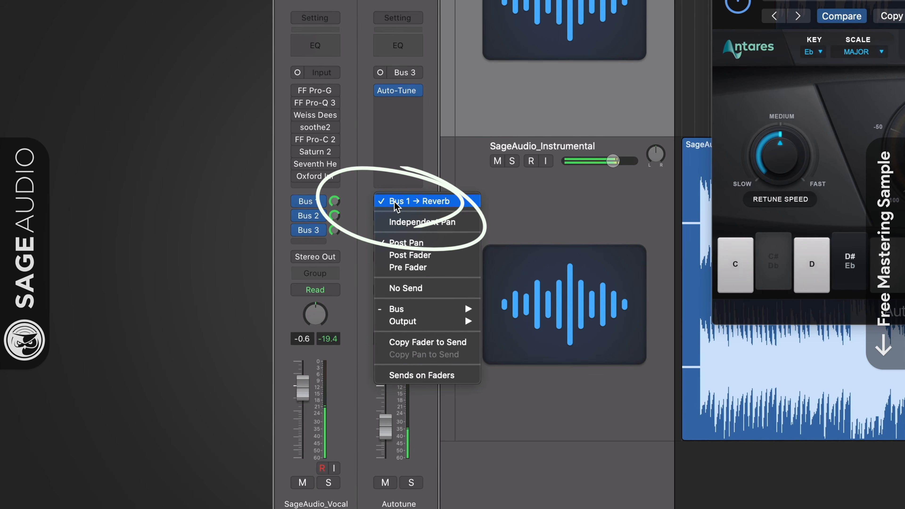
{"action": "left_click", "coordinate": [428, 168]}
{"action": "left_click", "coordinate": [390, 216]}
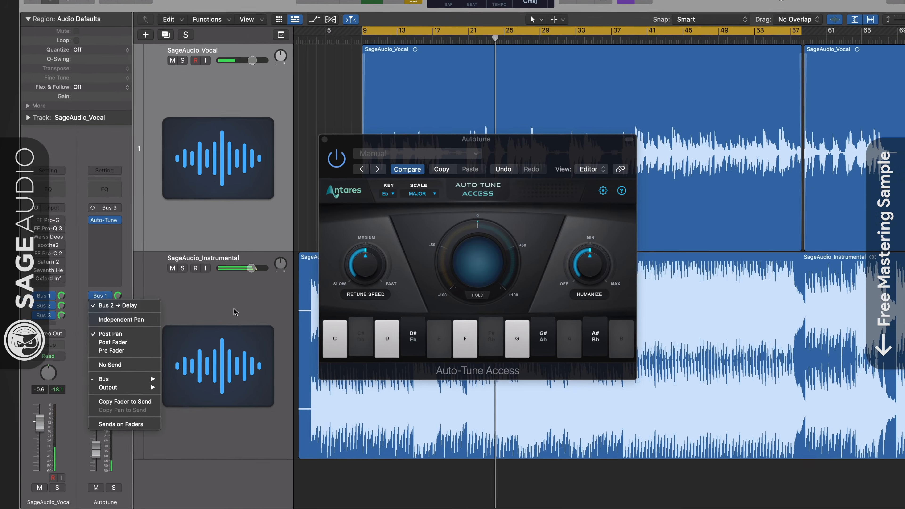
{"action": "left_click", "coordinate": [578, 221]}
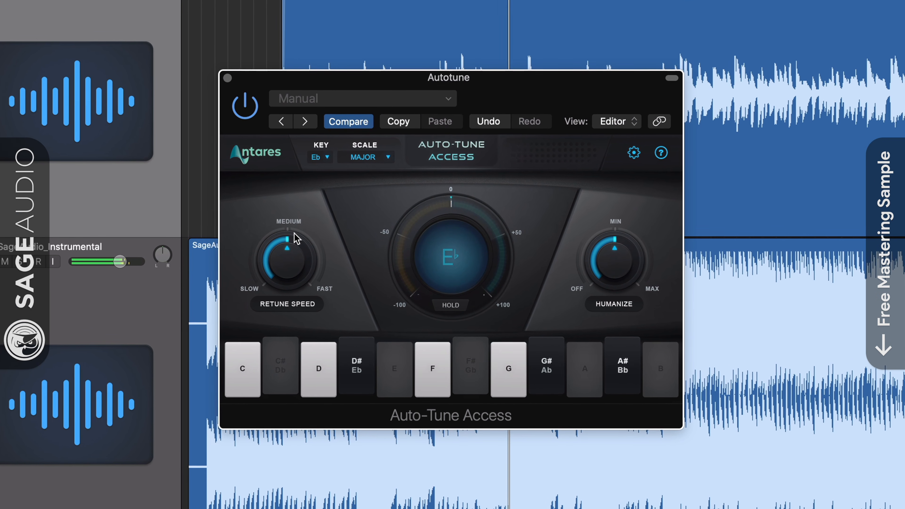
Step: Toggle Auto-Tune's bypass and set its retune speed back near medium
{"action": "left_click_drag", "start_coordinate": [307, 259], "coordinate": [310, 263]}
{"action": "left_click", "coordinate": [245, 107]}
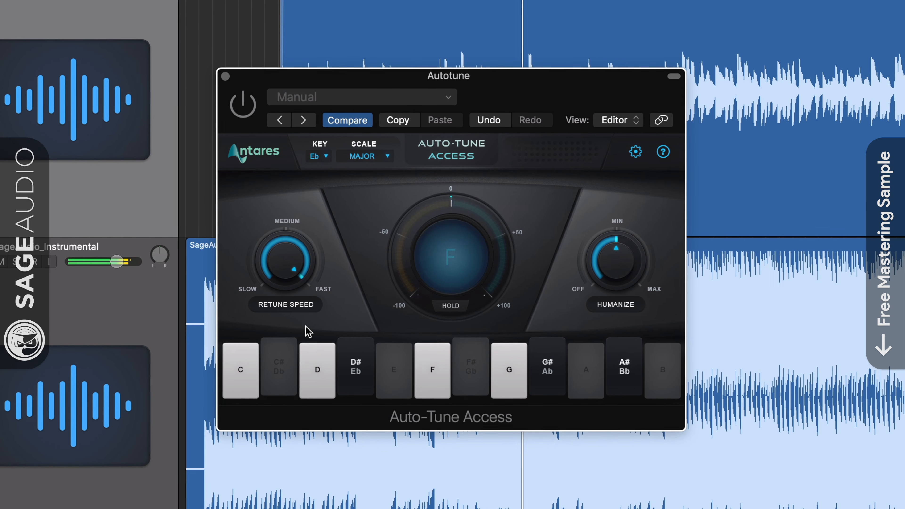
{"action": "left_click_drag", "start_coordinate": [295, 272], "coordinate": [285, 248]}
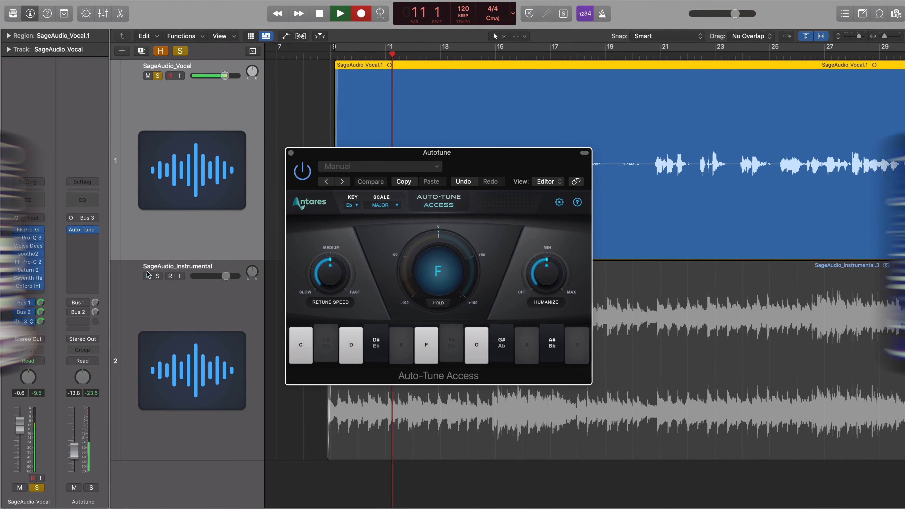
Step: Solo the Autotune bus with the vocal, toggle its first send to compare, and unsolo the bus
{"action": "left_click", "coordinate": [93, 487]}
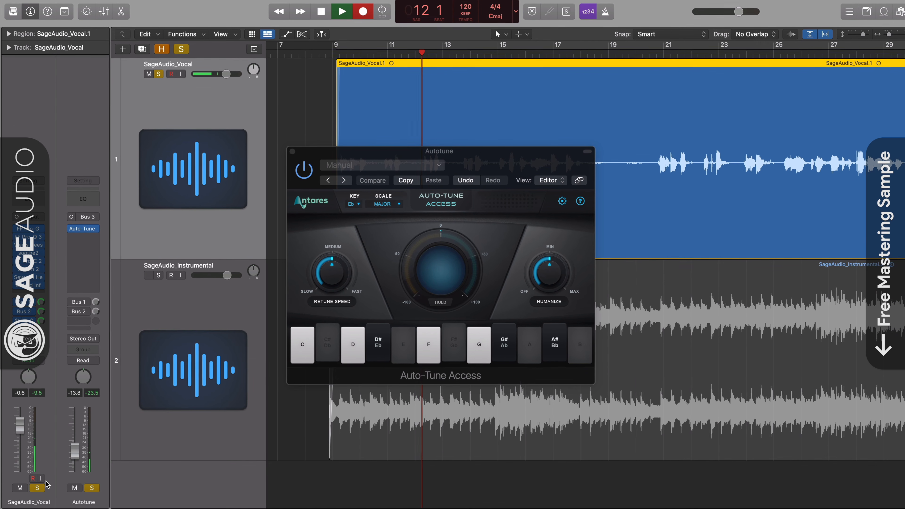
{"action": "left_click", "coordinate": [38, 488]}
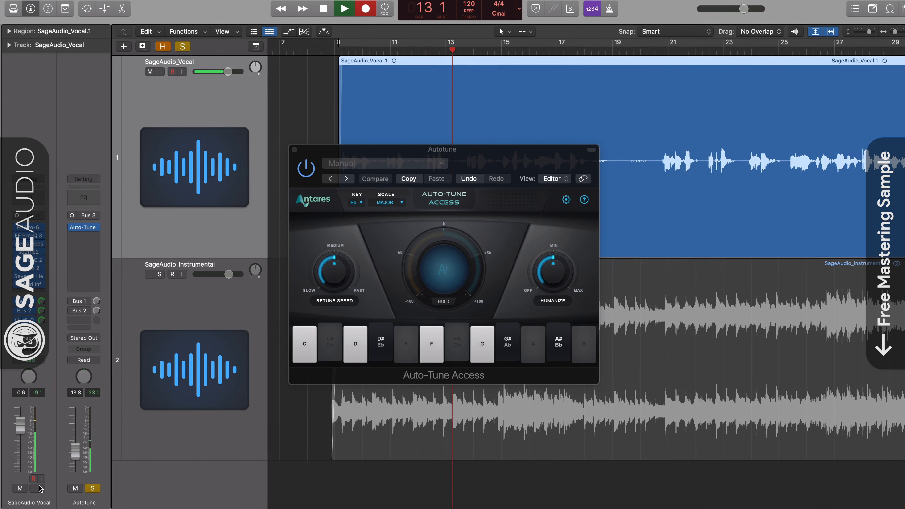
{"action": "left_click", "coordinate": [73, 300]}
{"action": "left_click", "coordinate": [73, 309]}
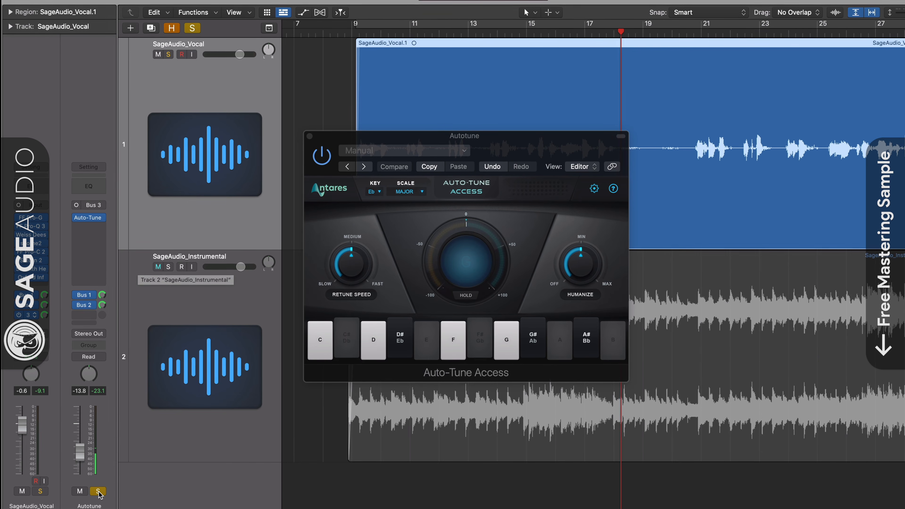
{"action": "key", "text": "s"}
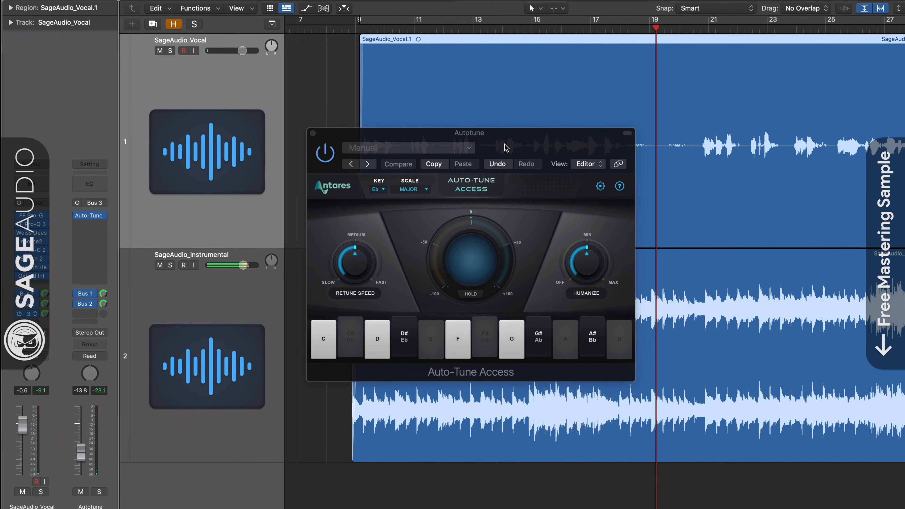
{"action": "left_click_drag", "start_coordinate": [503, 148], "coordinate": [516, 146]}
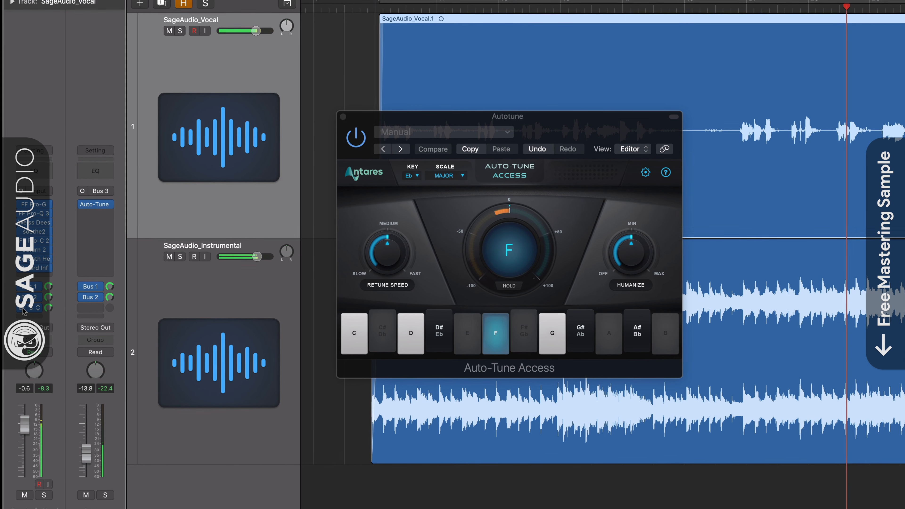
{"action": "left_click", "coordinate": [44, 496]}
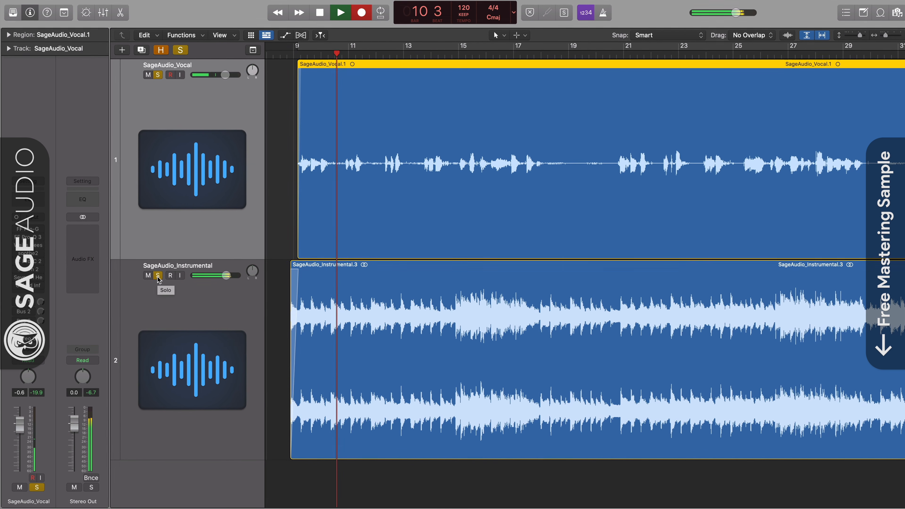
Step: Bypass all effect plug-ins on the vocal channel and toggle the instrumental's solo to compare
{"action": "left_click", "coordinate": [31, 182]}
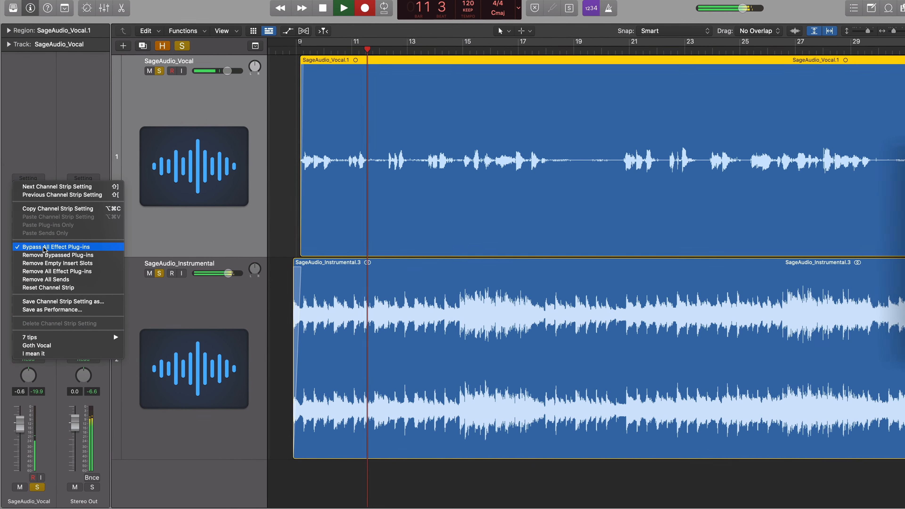
{"action": "left_click", "coordinate": [43, 248]}
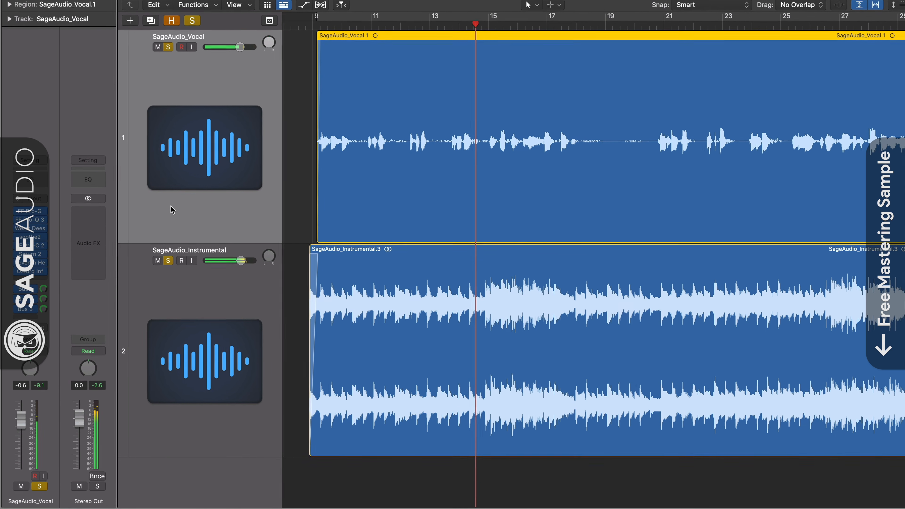
{"action": "left_click", "coordinate": [167, 262]}
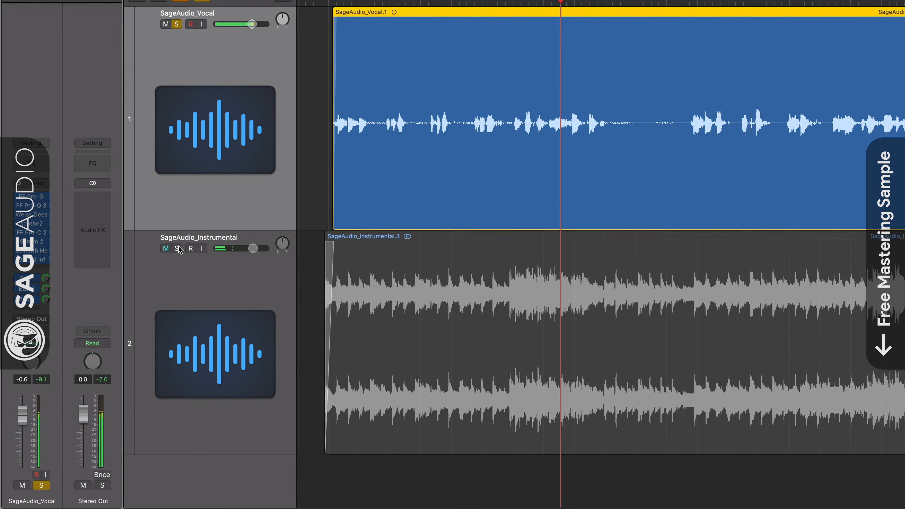
{"action": "left_click", "coordinate": [180, 244]}
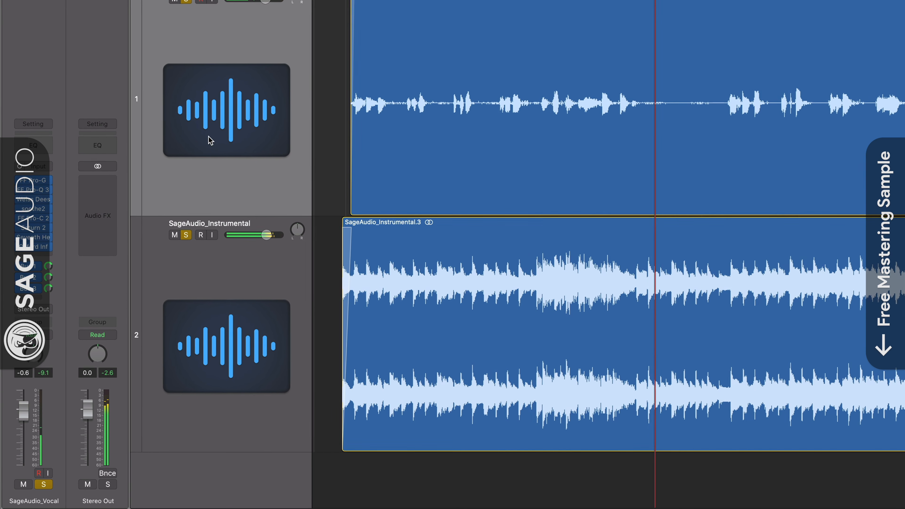
Step: Toggle the vocal's all-plugin bypass again while muting the instrumental track
{"action": "left_click", "coordinate": [33, 127]}
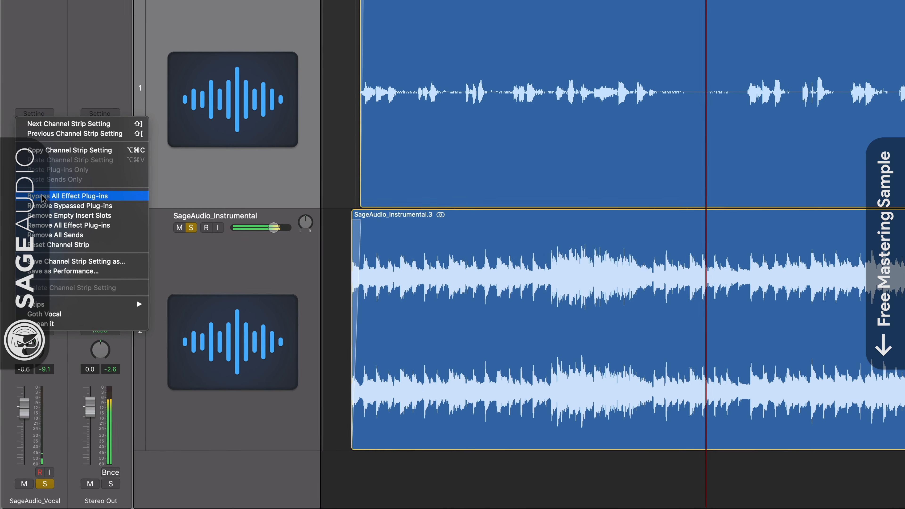
{"action": "left_click", "coordinate": [79, 198]}
{"action": "left_click", "coordinate": [195, 222]}
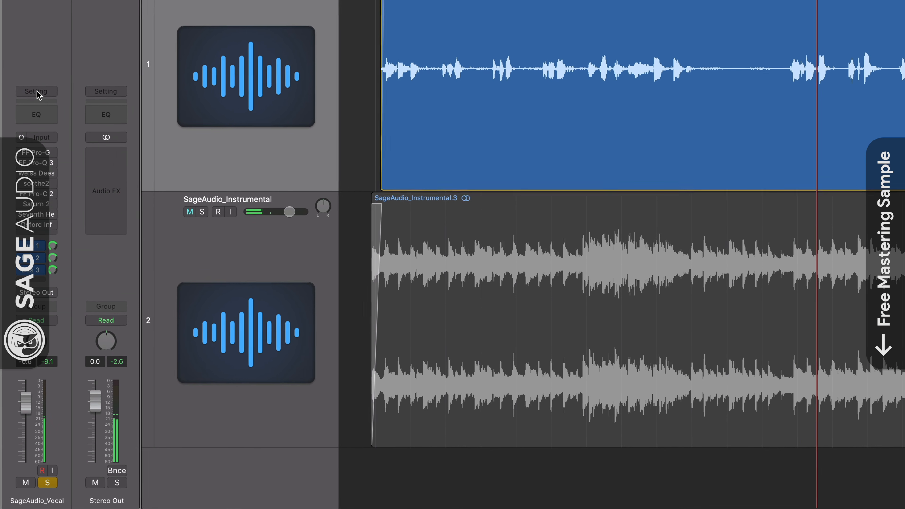
{"action": "left_click", "coordinate": [37, 94]}
{"action": "left_click", "coordinate": [52, 175]}
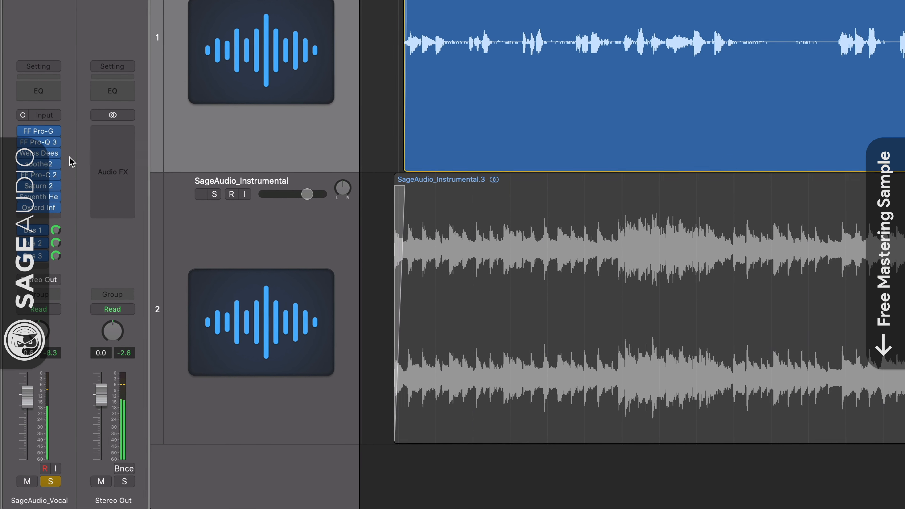
Step: Bypass the vocal's sends and all its effect plug-ins once more to compare dry and processed sound
{"action": "left_click", "coordinate": [39, 56]}
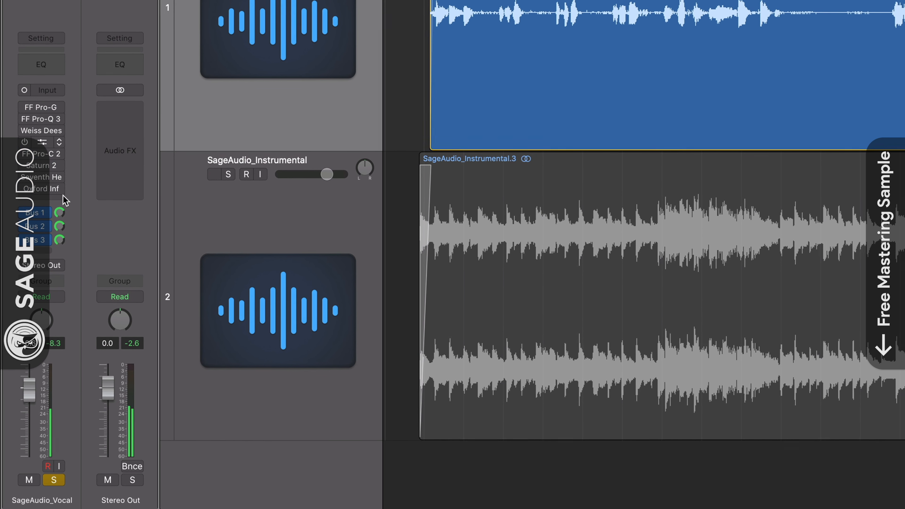
{"action": "left_click", "coordinate": [23, 236]}
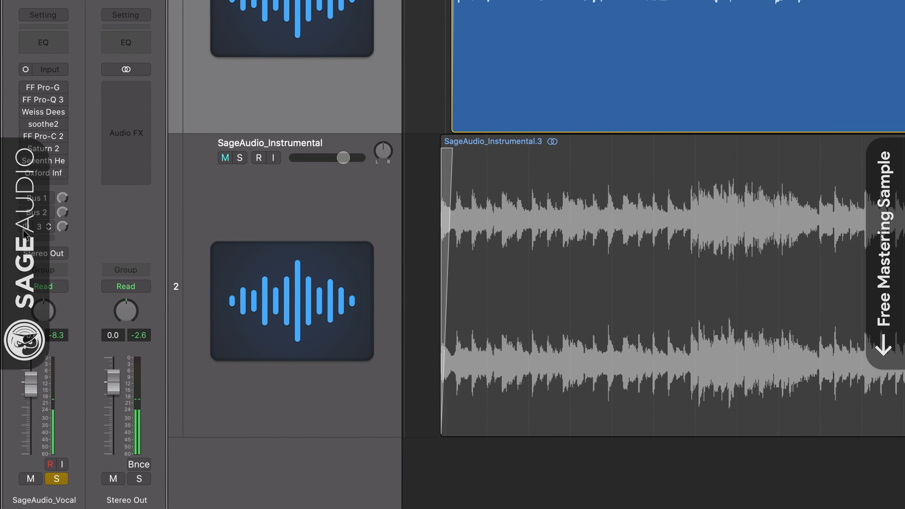
{"action": "left_click", "coordinate": [39, 16]}
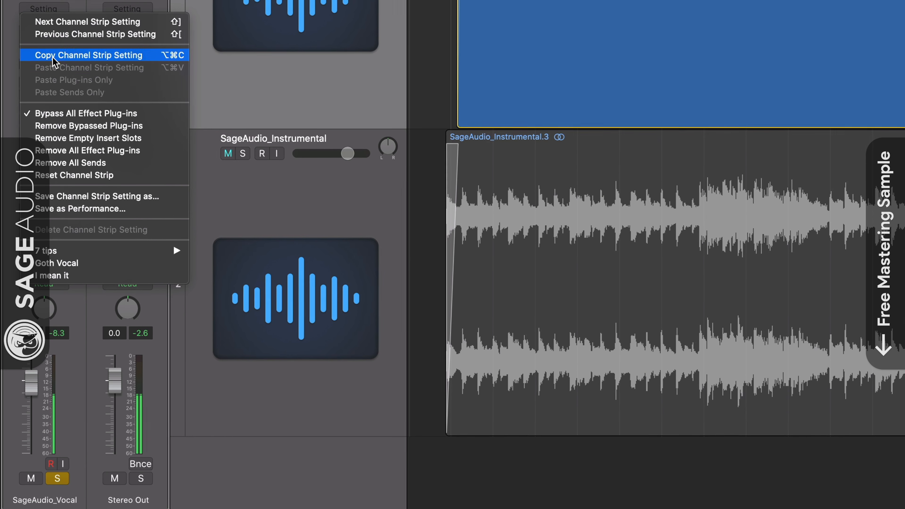
{"action": "left_click", "coordinate": [59, 113]}
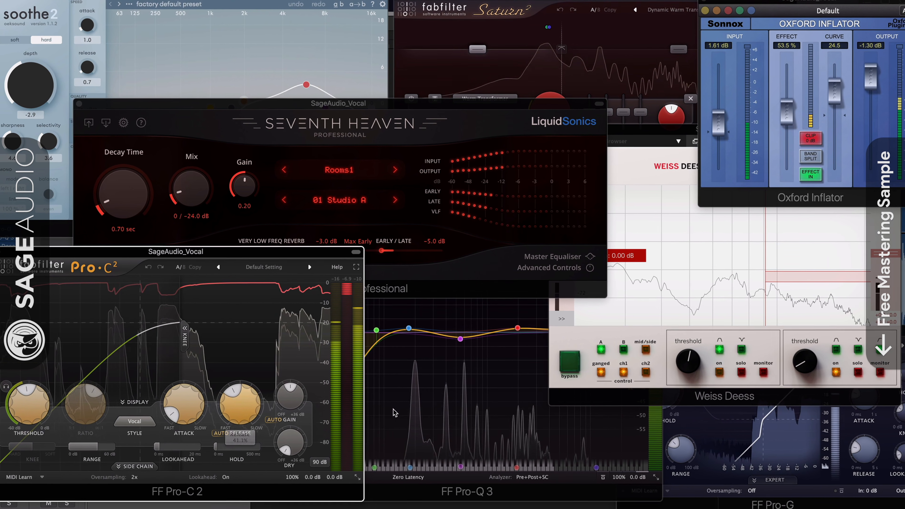
Step: Show the vocal's open plugin windows and bring the Pro-Q 3 window to the front
{"action": "left_click", "coordinate": [437, 414]}
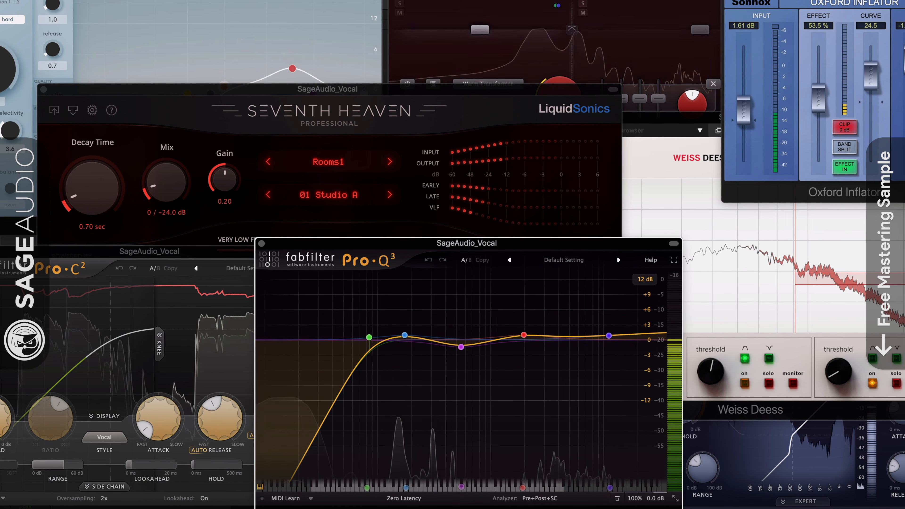
{"action": "left_click", "coordinate": [567, 9]}
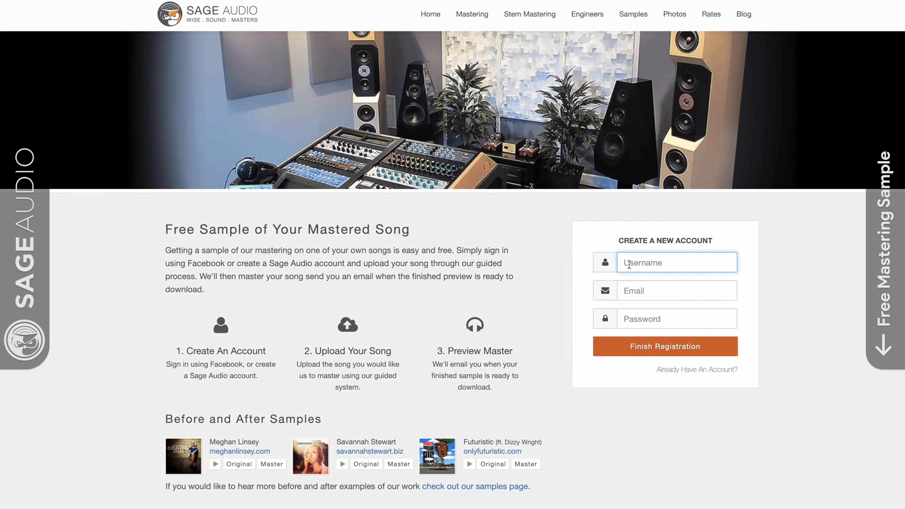
Step: On the Sage Audio website, register a new account with a name and e-mail address, then start a Free Mastering Preview
{"action": "type", "text": "NewArtist"}
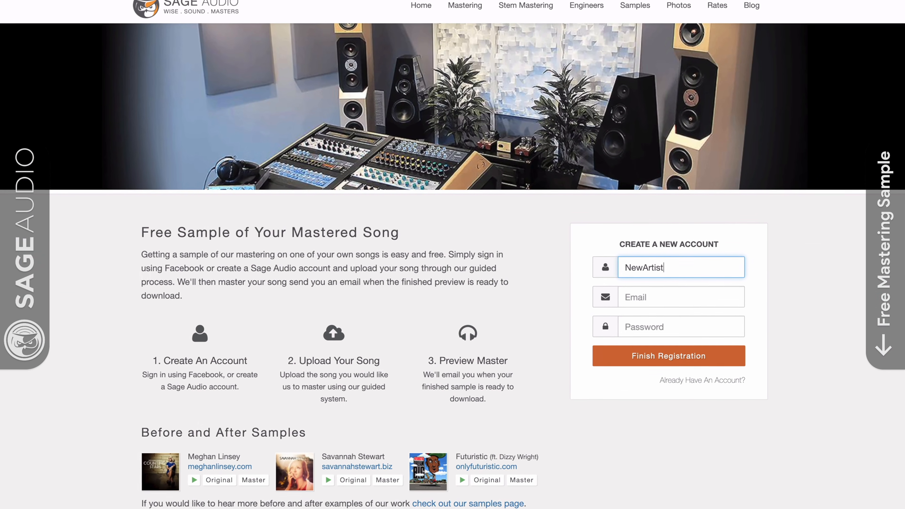
{"action": "key", "text": "Tab"}
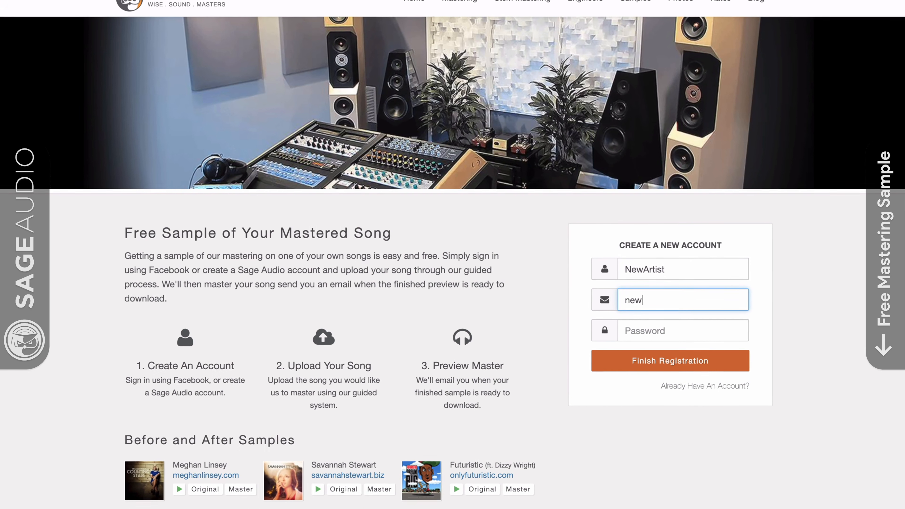
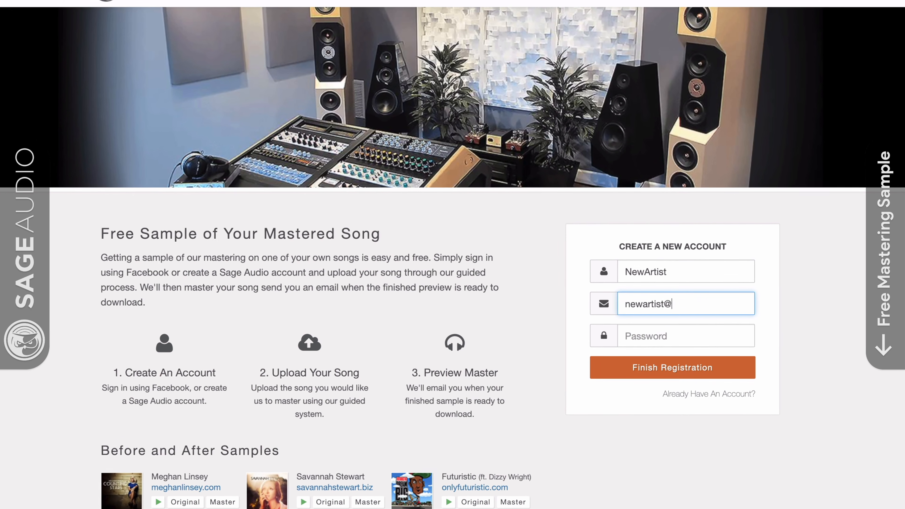
{"action": "key", "text": "Tab"}
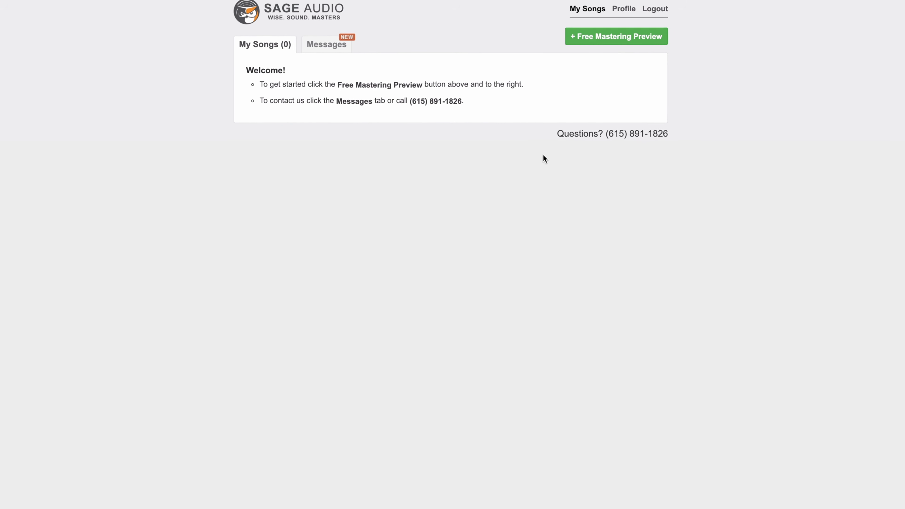
{"action": "left_click", "coordinate": [595, 47]}
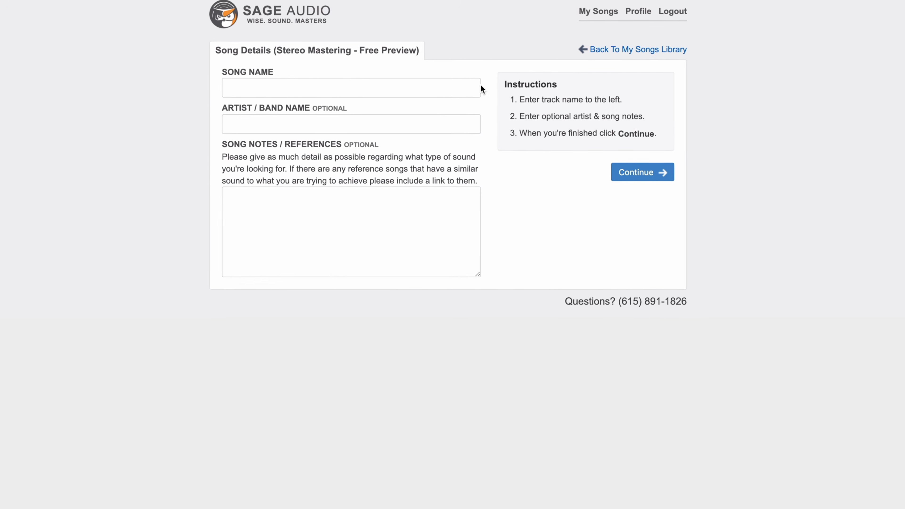